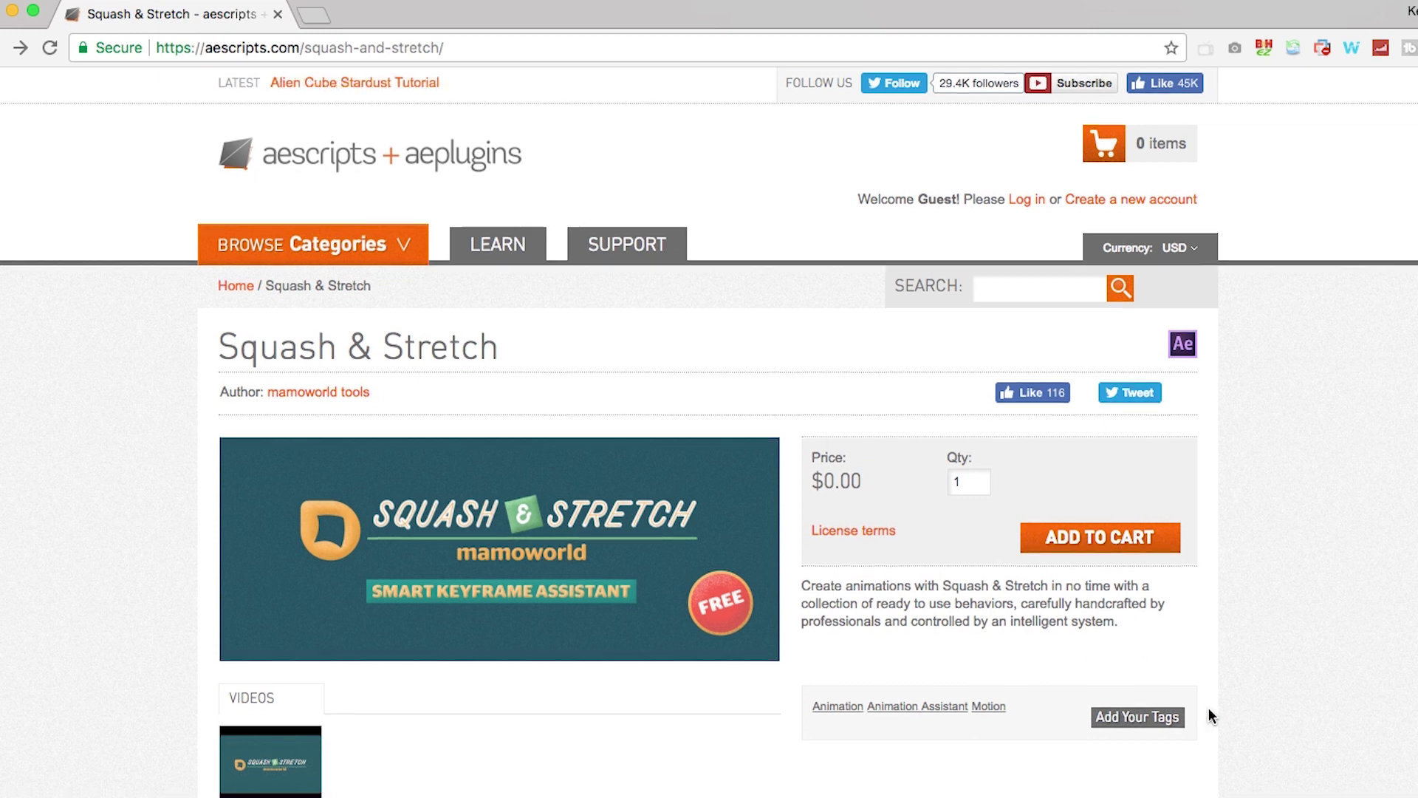
{"action": "scroll", "coordinate": [1212, 715], "scroll_direction": "down", "scroll_amount": 8}
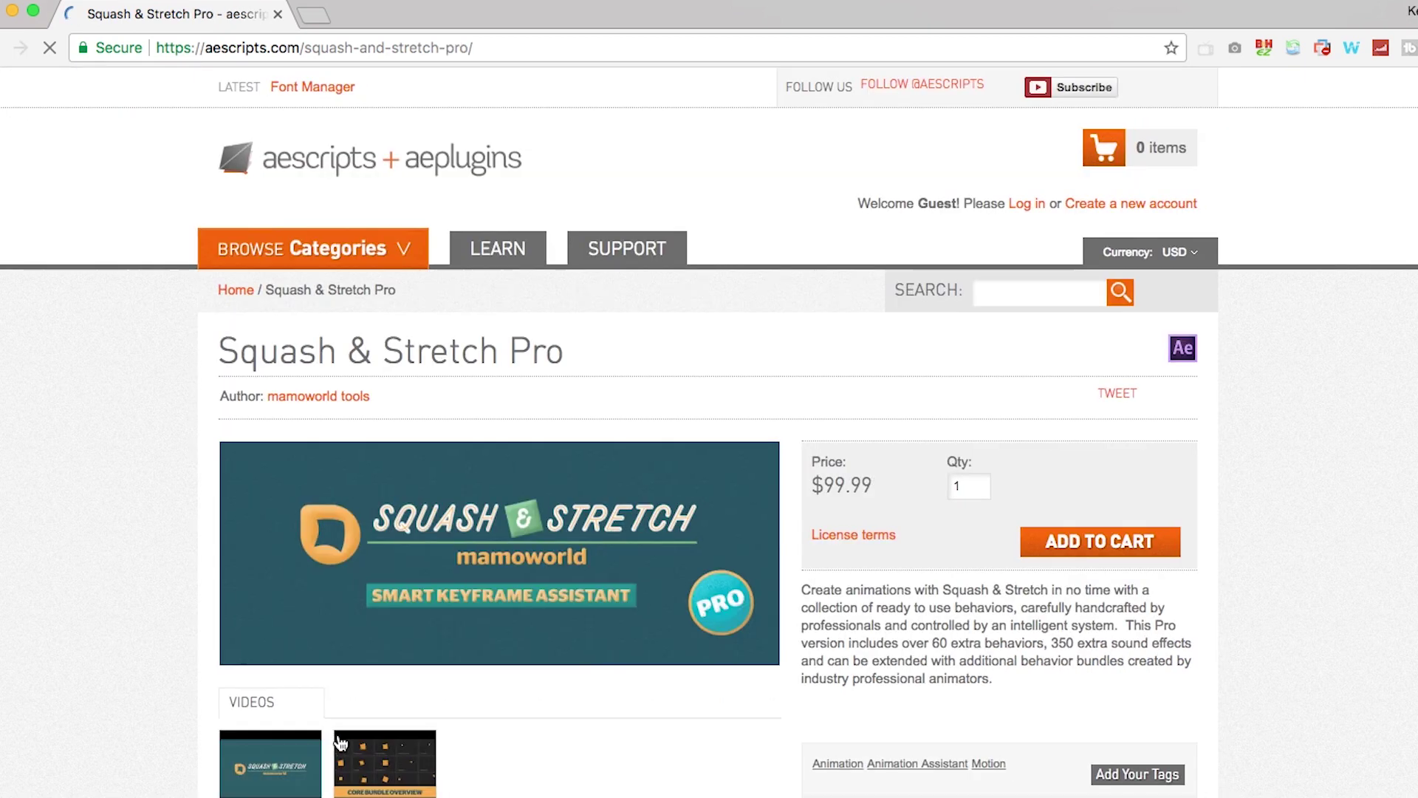
Step: Highlight the description lines about 60 extra behaviors, sound effects and behavior bundles
{"action": "left_click_drag", "start_coordinate": [933, 642], "coordinate": [1191, 644]}
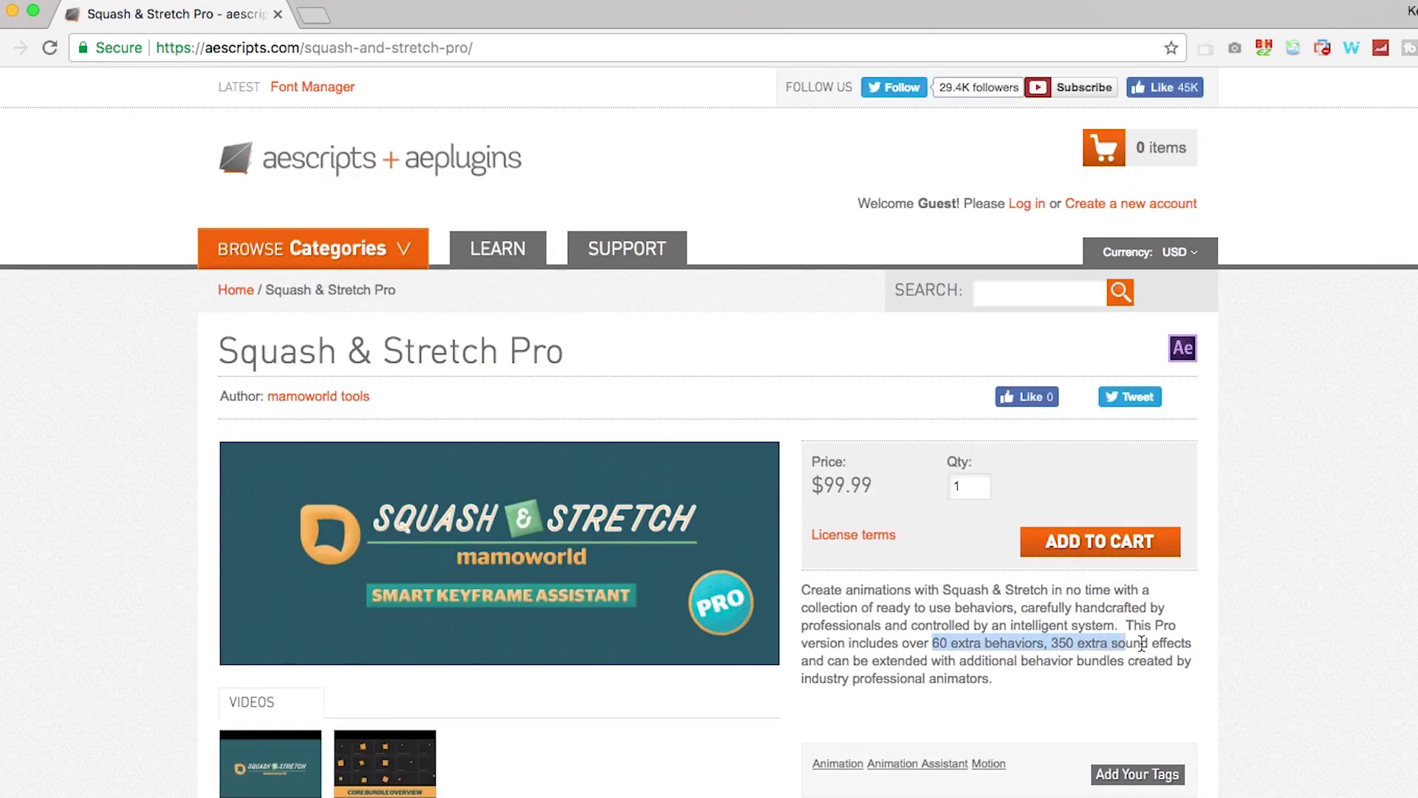
{"action": "left_click", "coordinate": [843, 685]}
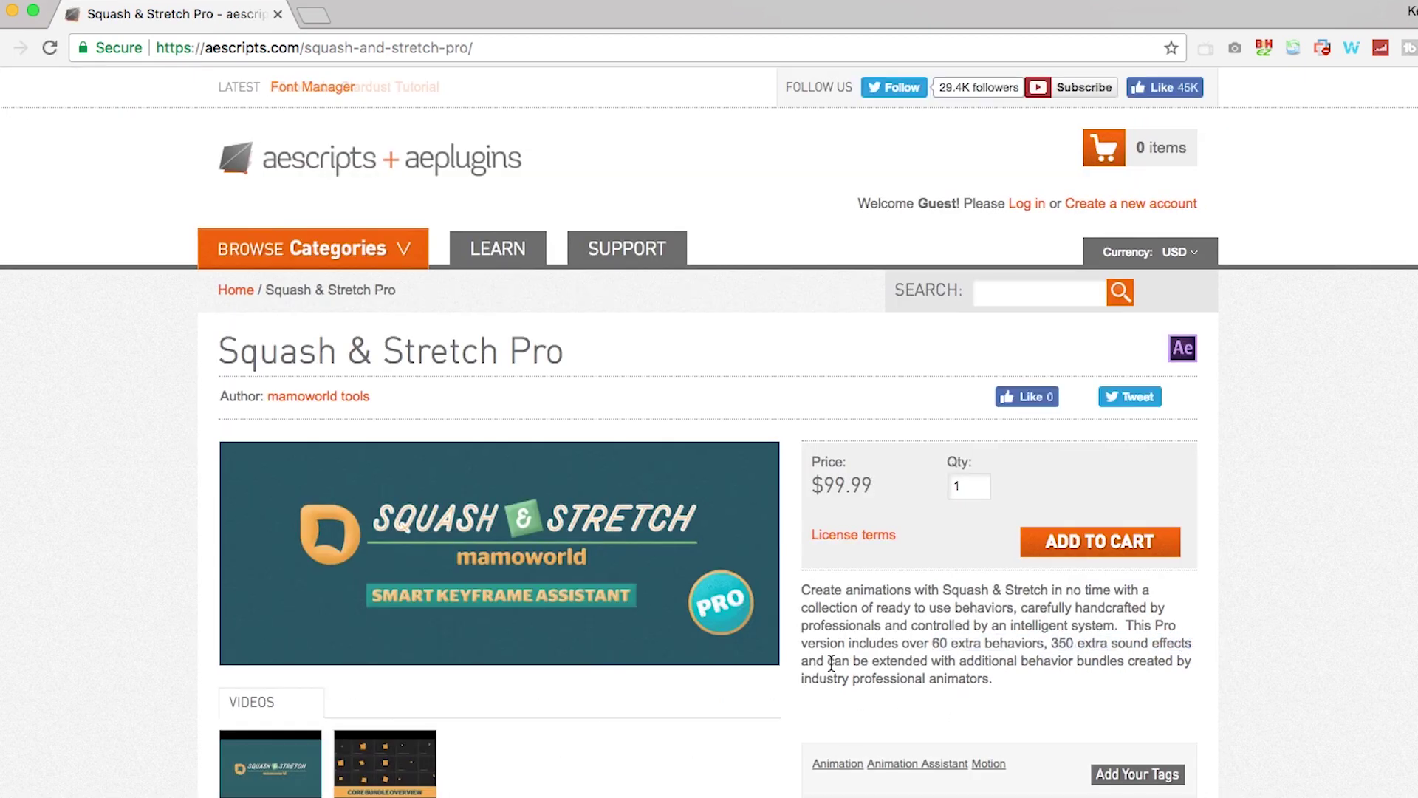
{"action": "left_click_drag", "start_coordinate": [827, 660], "coordinate": [1140, 679]}
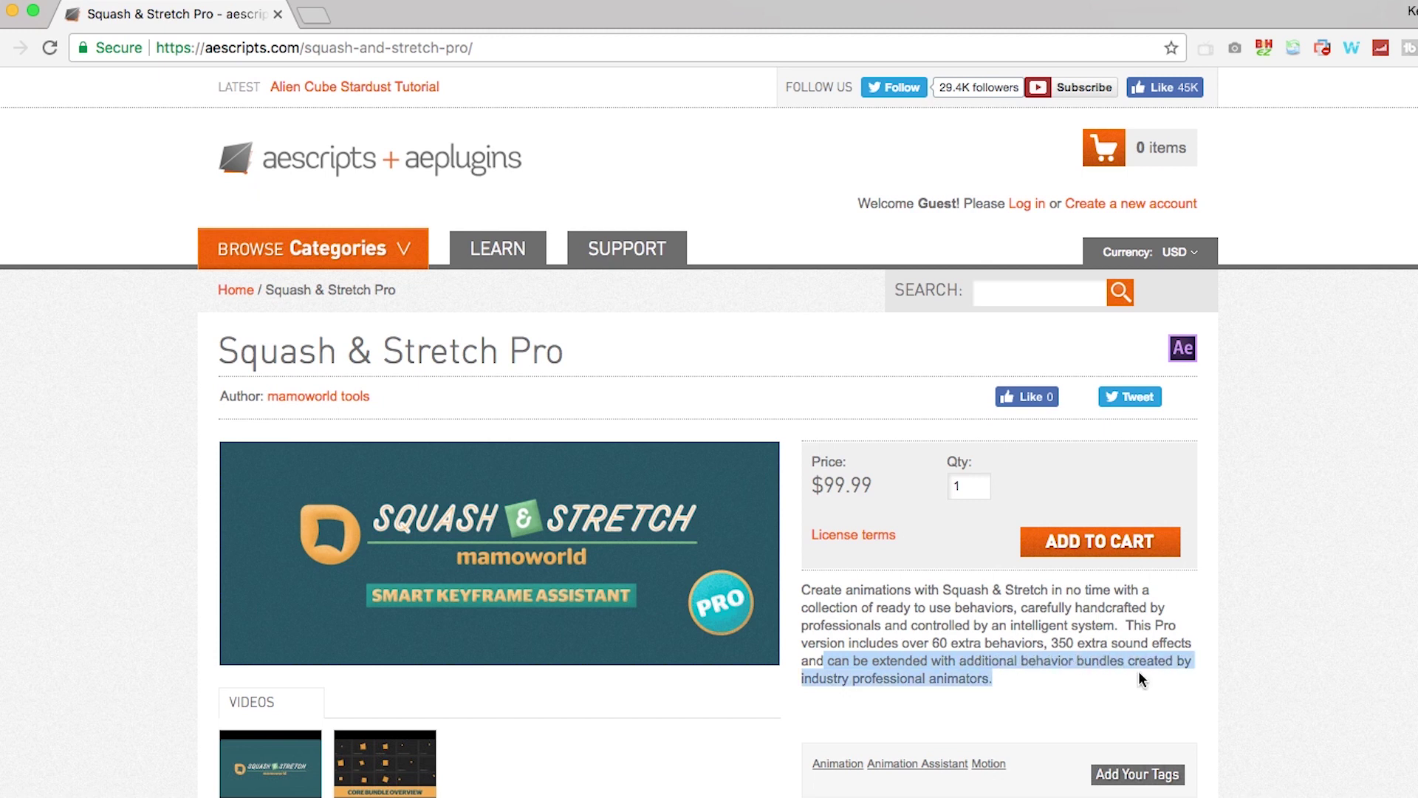
{"action": "left_click", "coordinate": [1039, 722]}
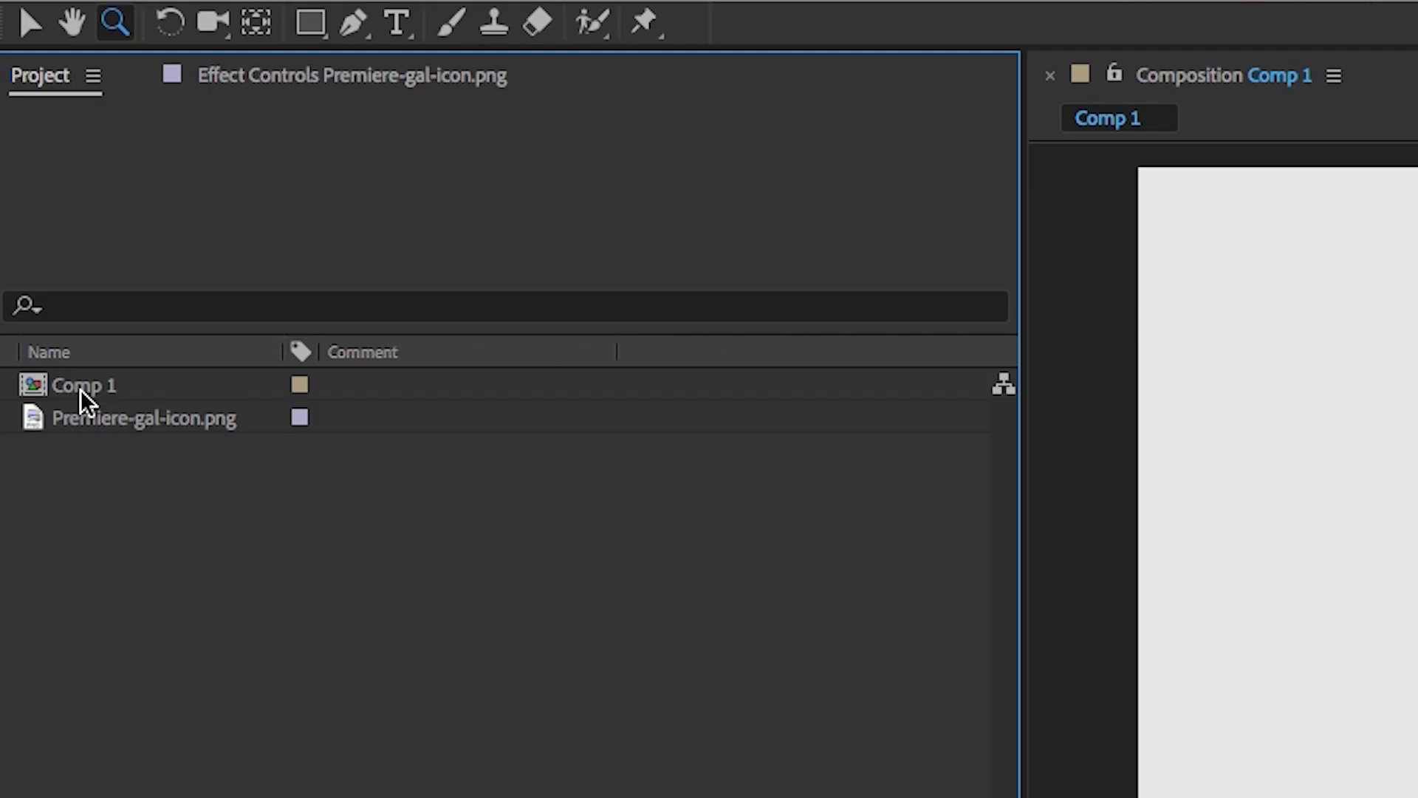
Step: Select Comp 1 and dock the Squash and Stretch Pro extension panel beside Project
{"action": "left_click", "coordinate": [39, 196]}
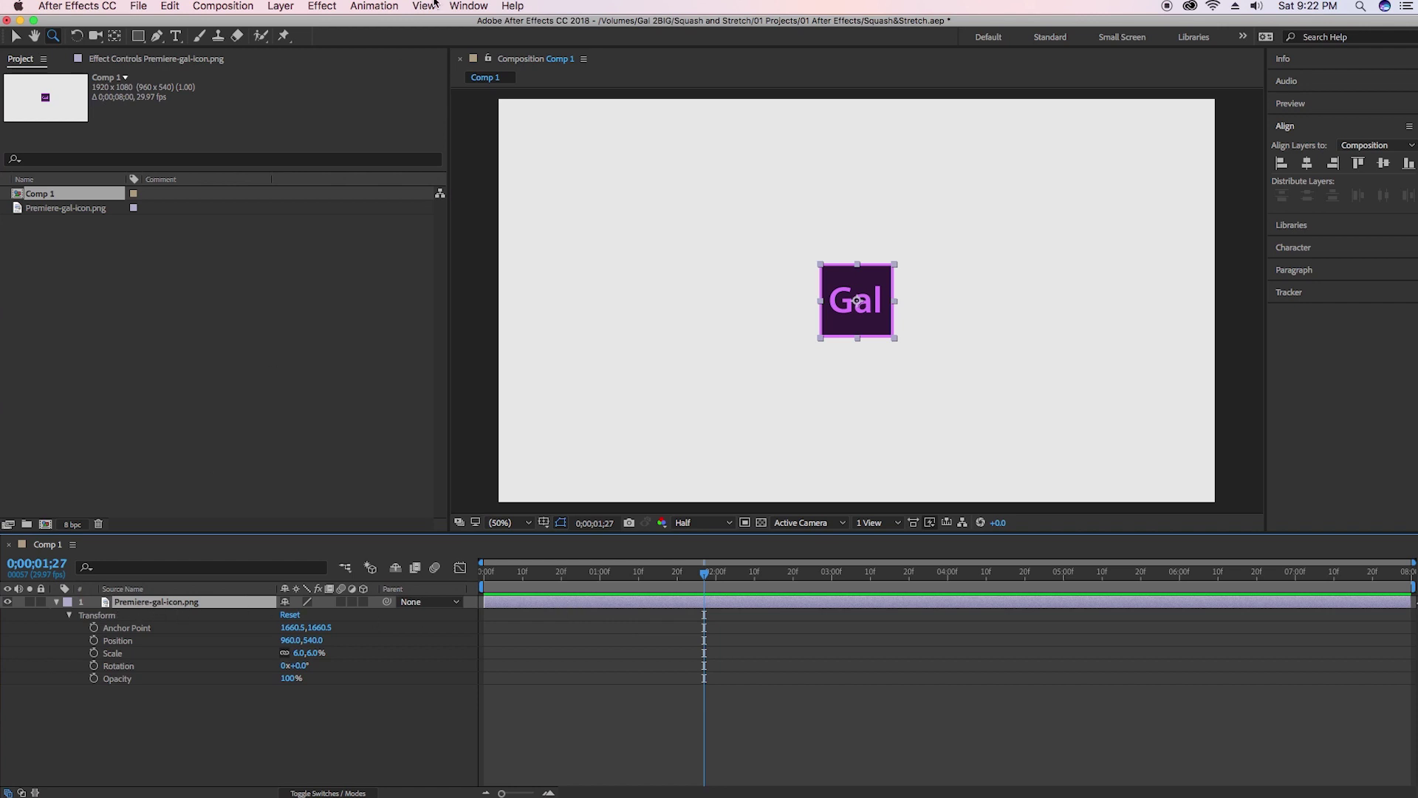
{"action": "left_click", "coordinate": [467, 5]}
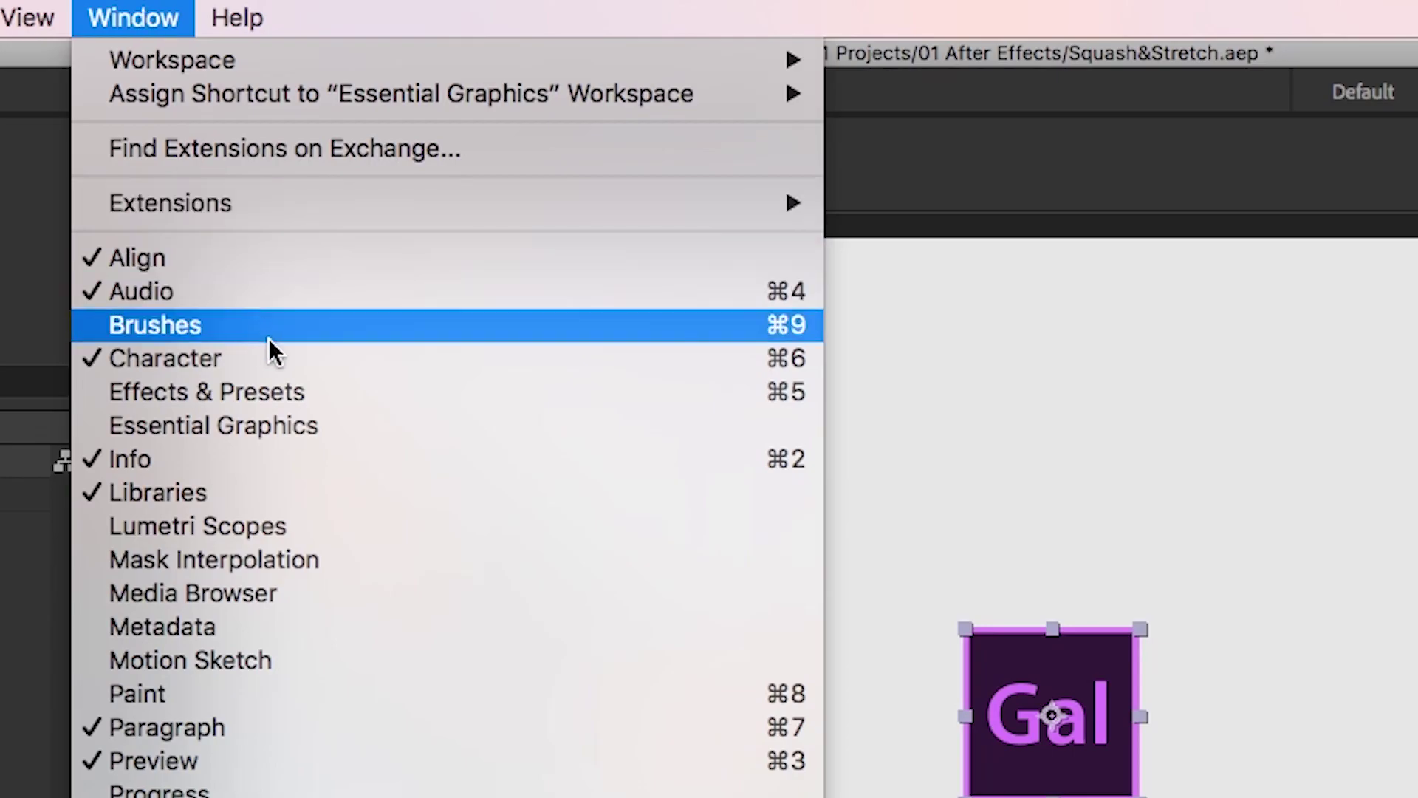
{"action": "mouse_move", "coordinate": [443, 203]}
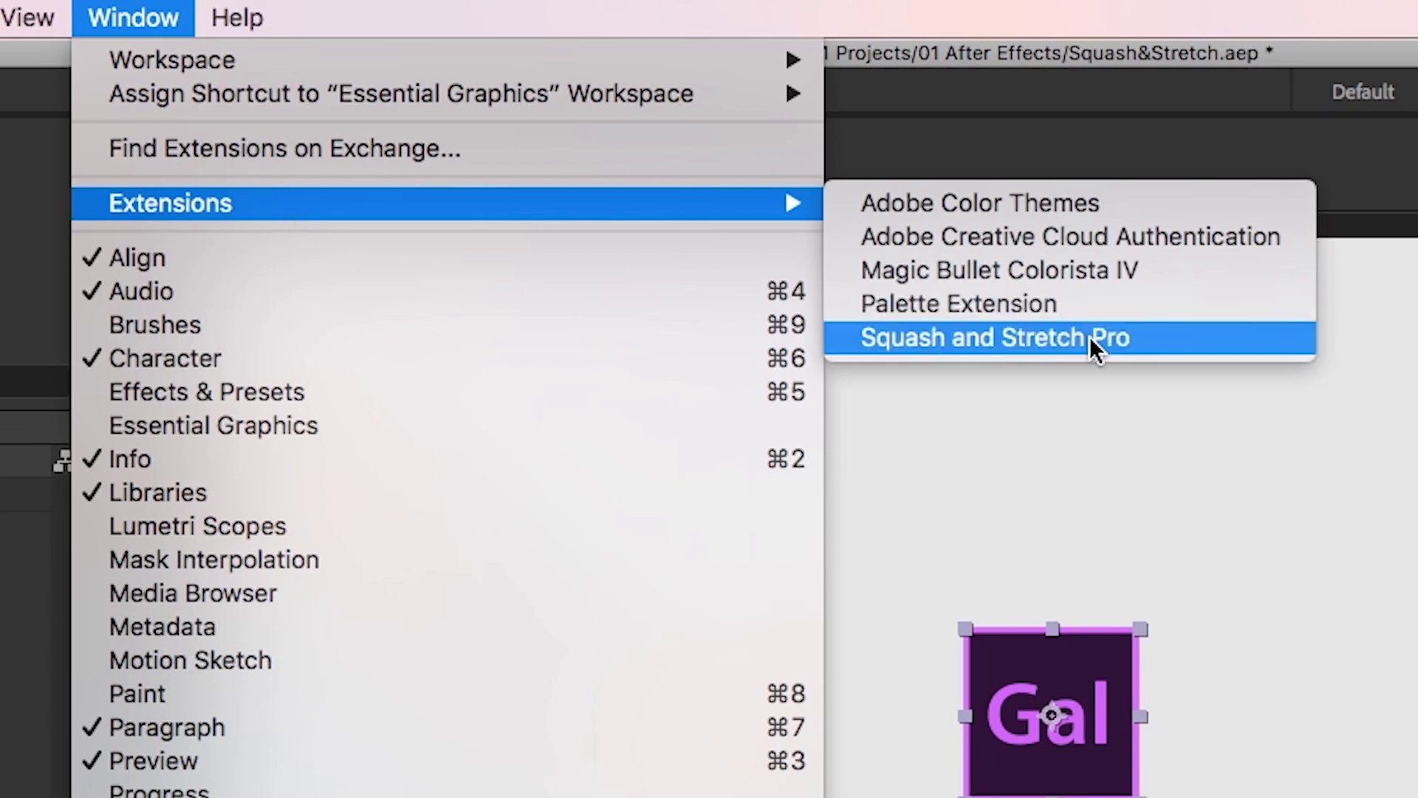
{"action": "left_click", "coordinate": [1270, 350]}
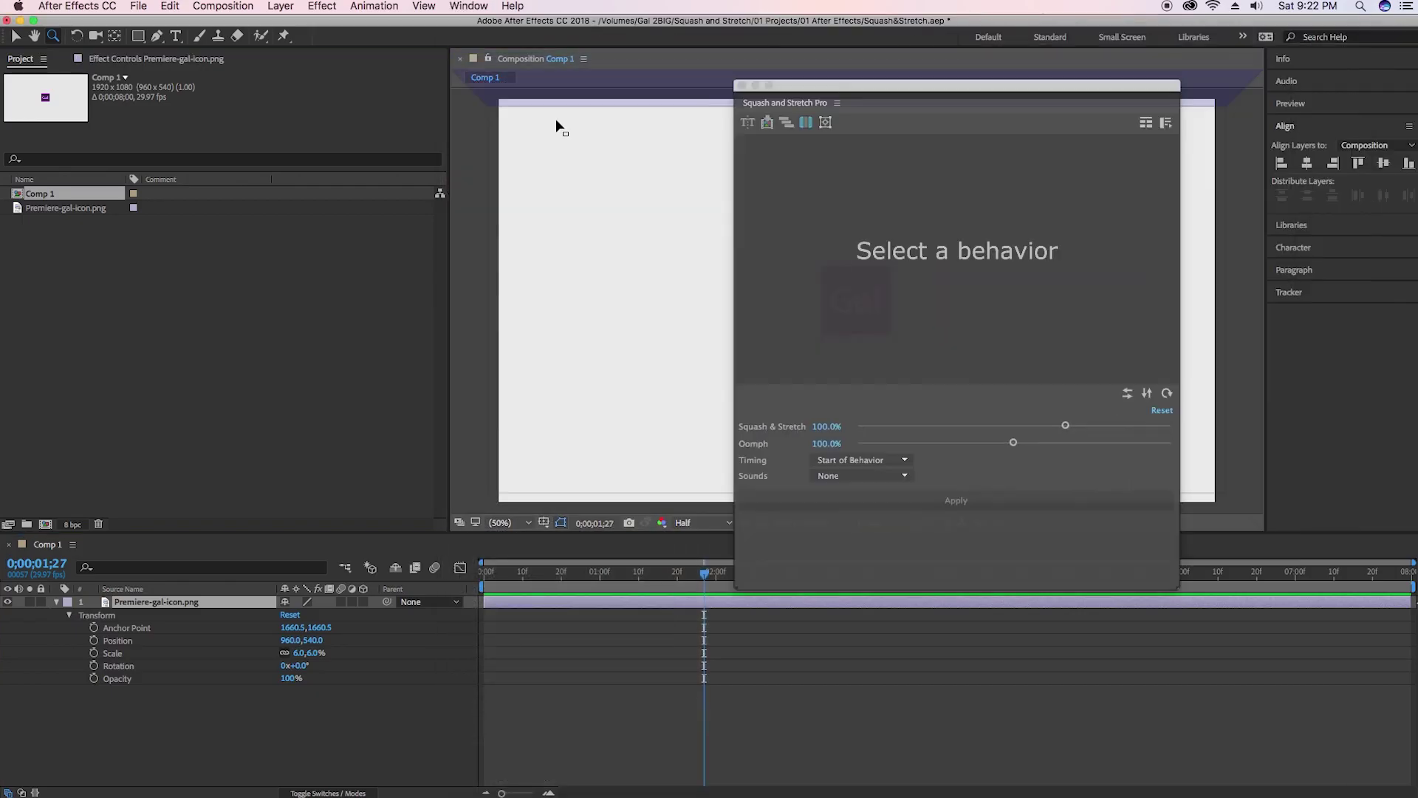
{"action": "left_click_drag", "start_coordinate": [784, 102], "coordinate": [89, 69]}
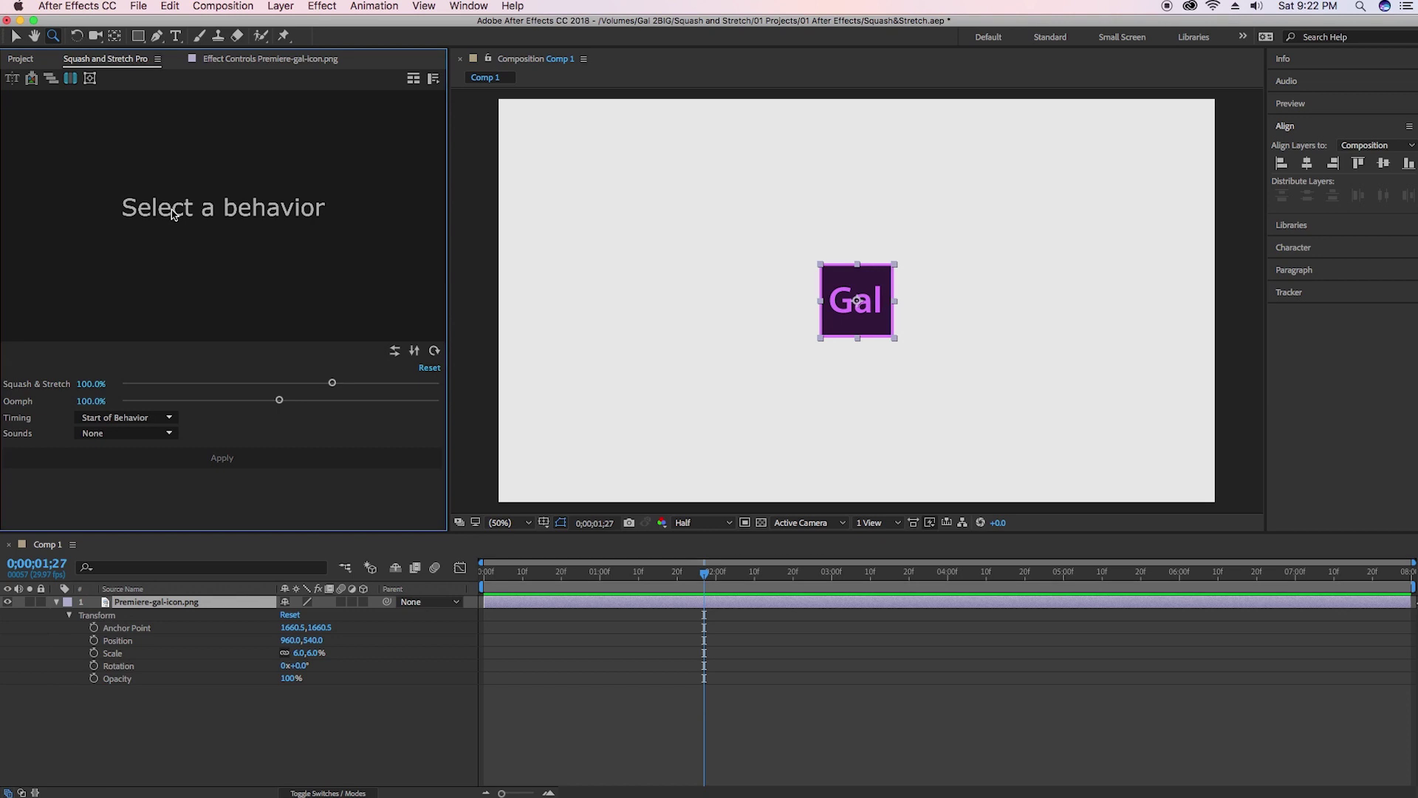
{"action": "left_click", "coordinate": [174, 214]}
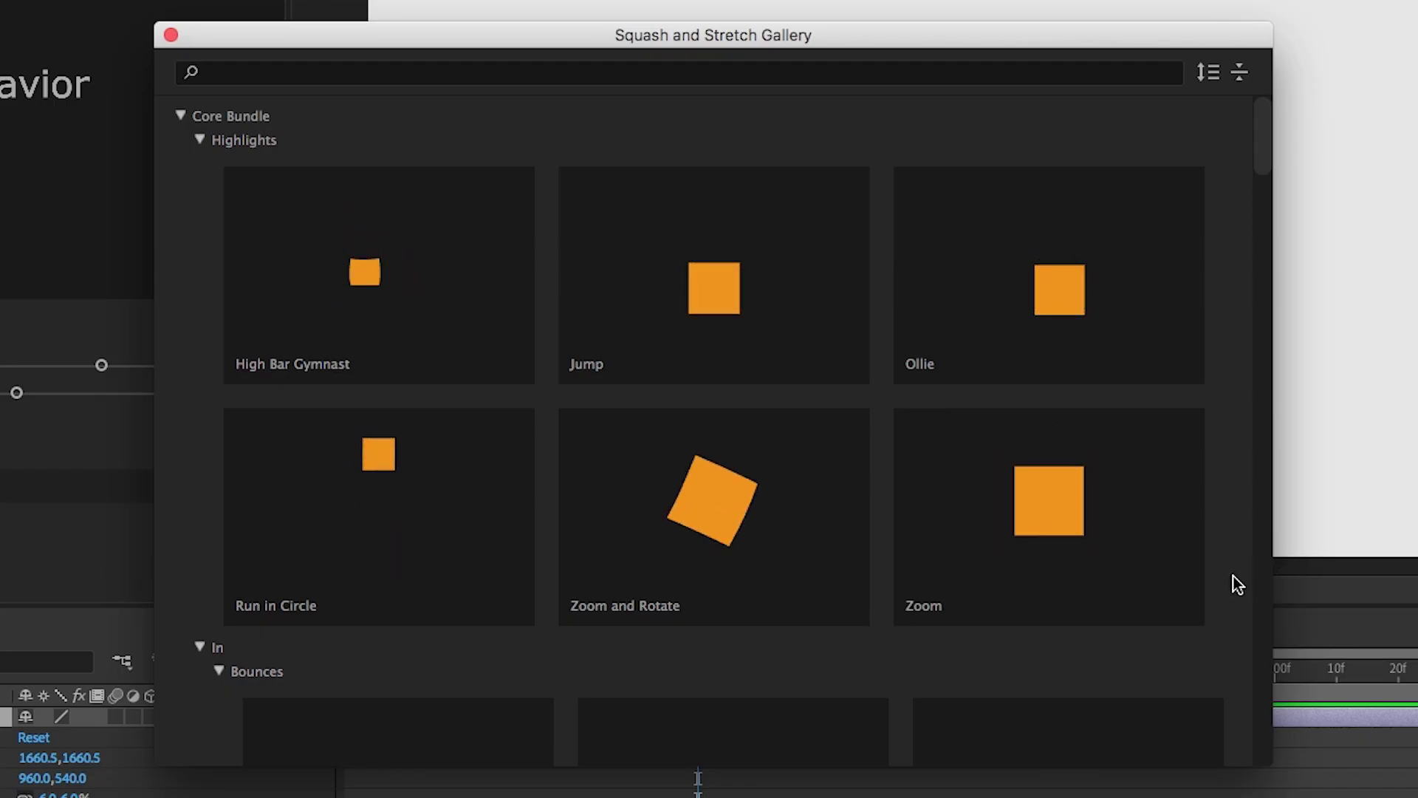
{"action": "scroll", "coordinate": [1237, 571], "scroll_direction": "down", "scroll_amount": 1}
{"action": "scroll", "coordinate": [1236, 573], "scroll_direction": "down", "scroll_amount": 2}
{"action": "scroll", "coordinate": [1233, 562], "scroll_direction": "down", "scroll_amount": 4}
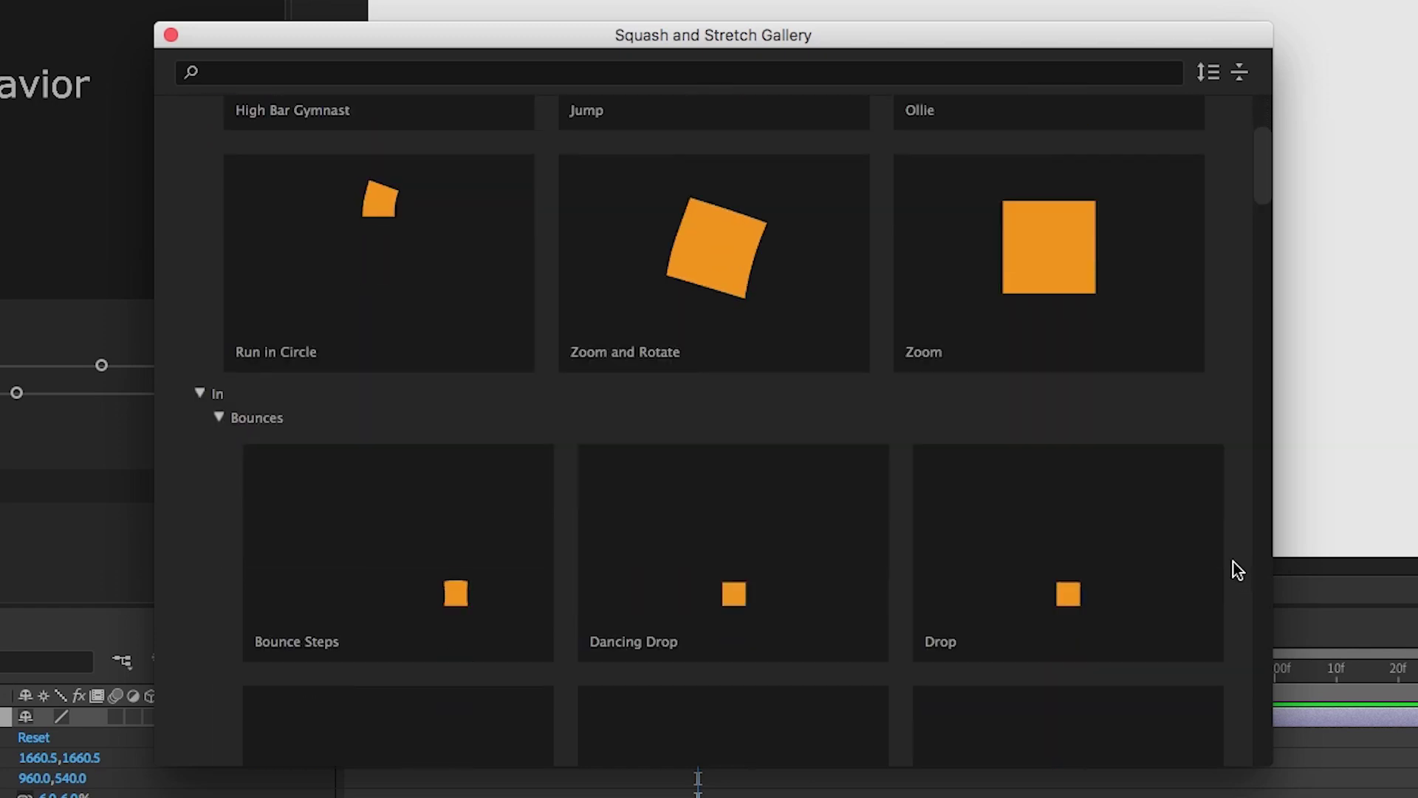
{"action": "scroll", "coordinate": [1233, 562], "scroll_direction": "down", "scroll_amount": 3}
{"action": "scroll", "coordinate": [1233, 561], "scroll_direction": "down", "scroll_amount": 3}
{"action": "scroll", "coordinate": [1233, 562], "scroll_direction": "down", "scroll_amount": 1}
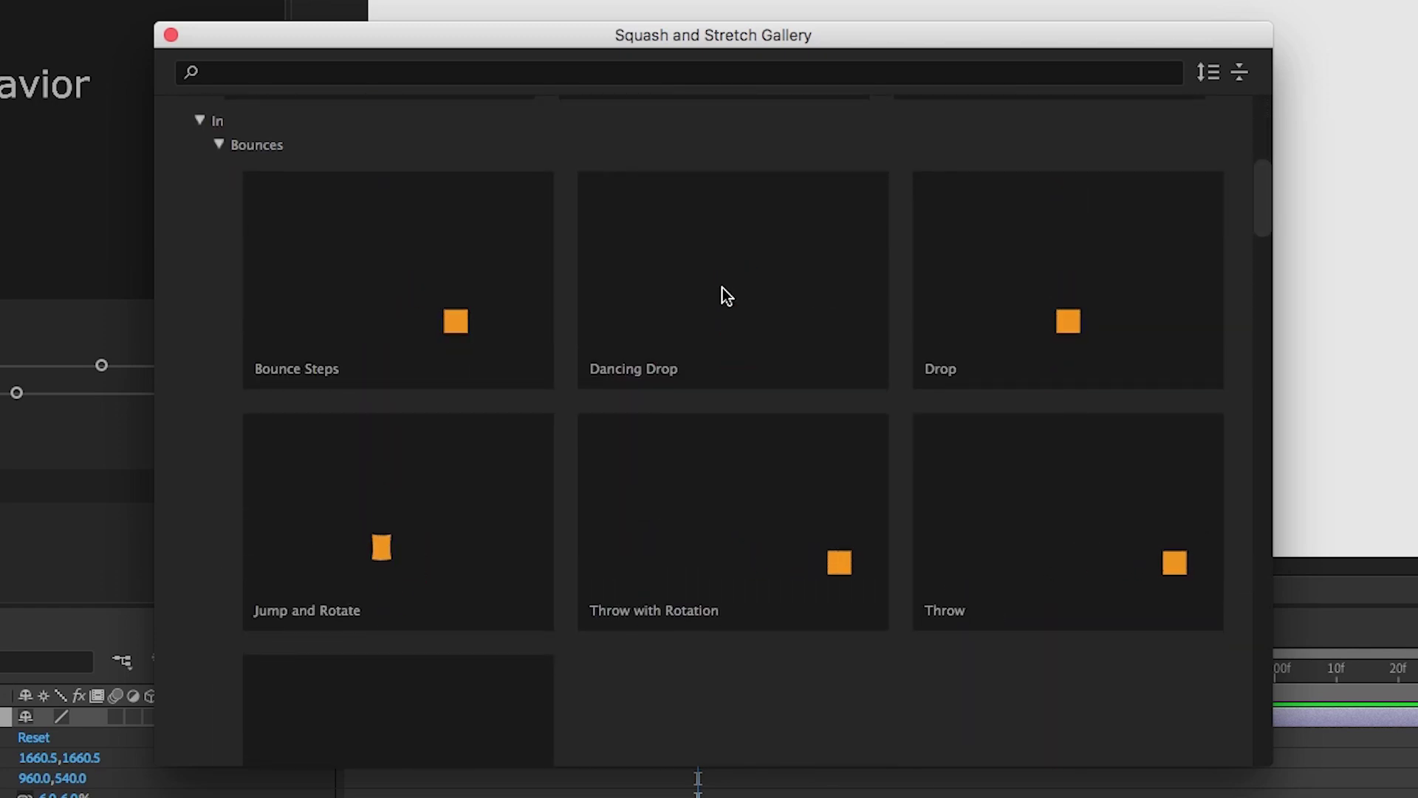
Step: Pick Dancing Drop from the In > Bounces section of the gallery
{"action": "double_click", "coordinate": [722, 287]}
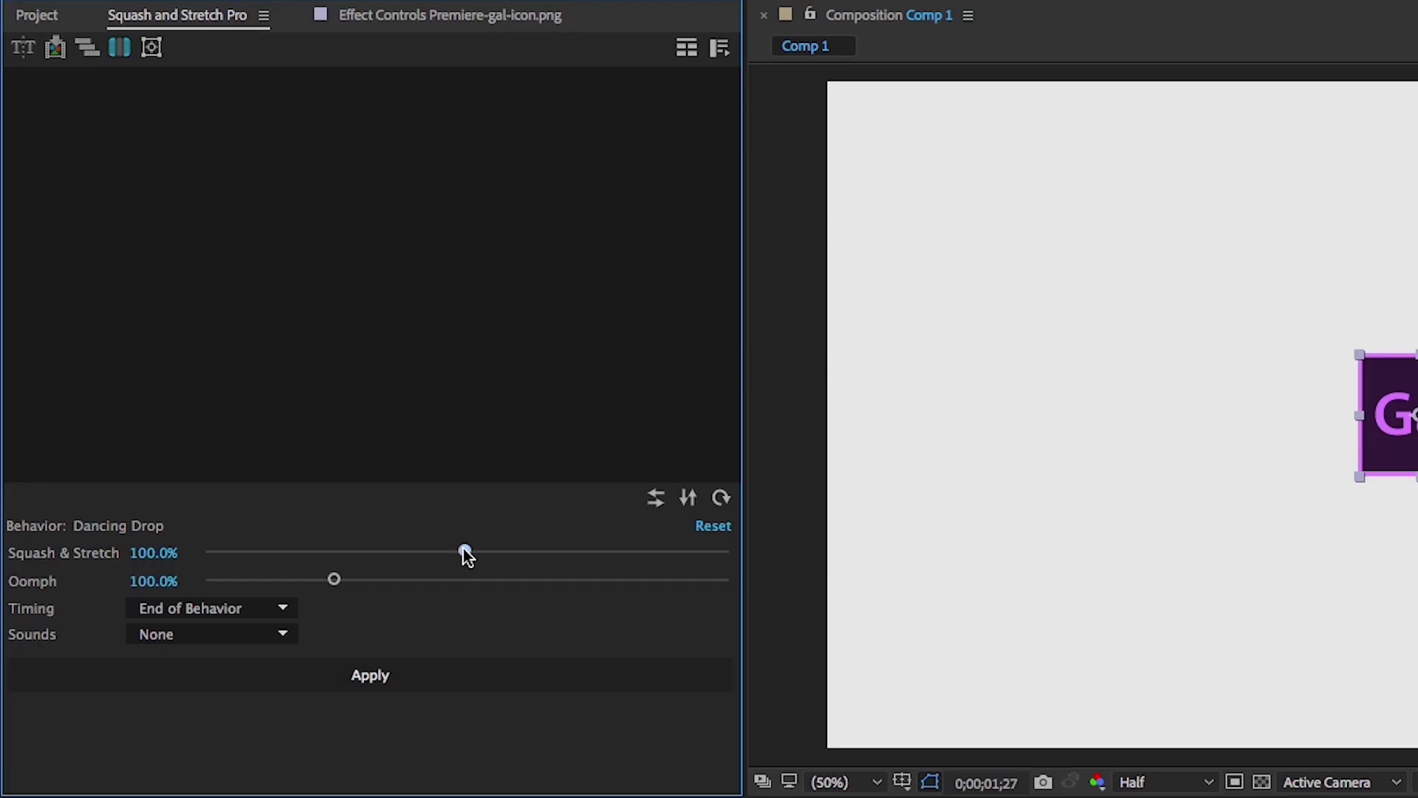
Step: Try the sliders, then enter 50% Oomph and 80% Squash & Stretch for Dancing Drop
{"action": "left_click_drag", "start_coordinate": [280, 383], "coordinate": [367, 383]}
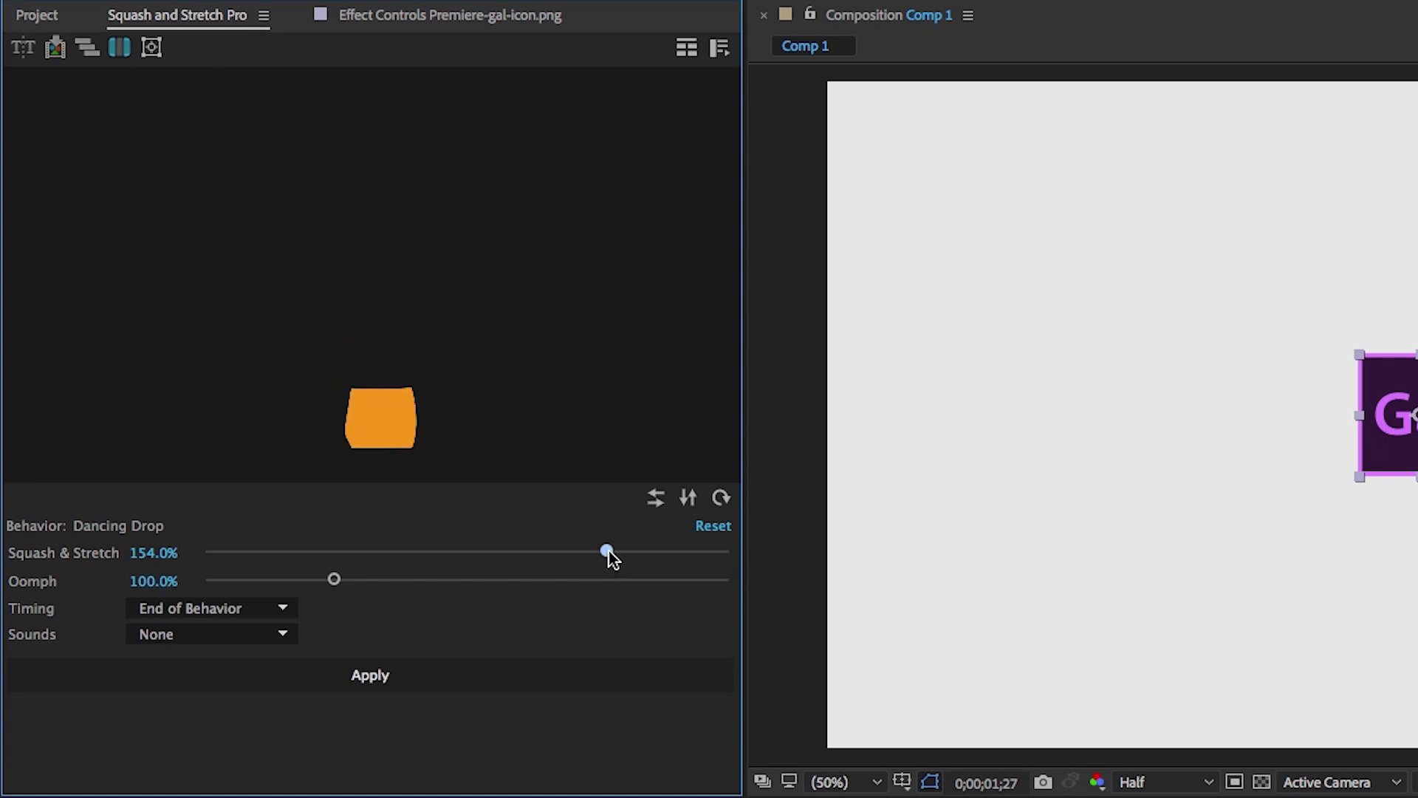
{"action": "left_click_drag", "start_coordinate": [608, 552], "coordinate": [327, 552]}
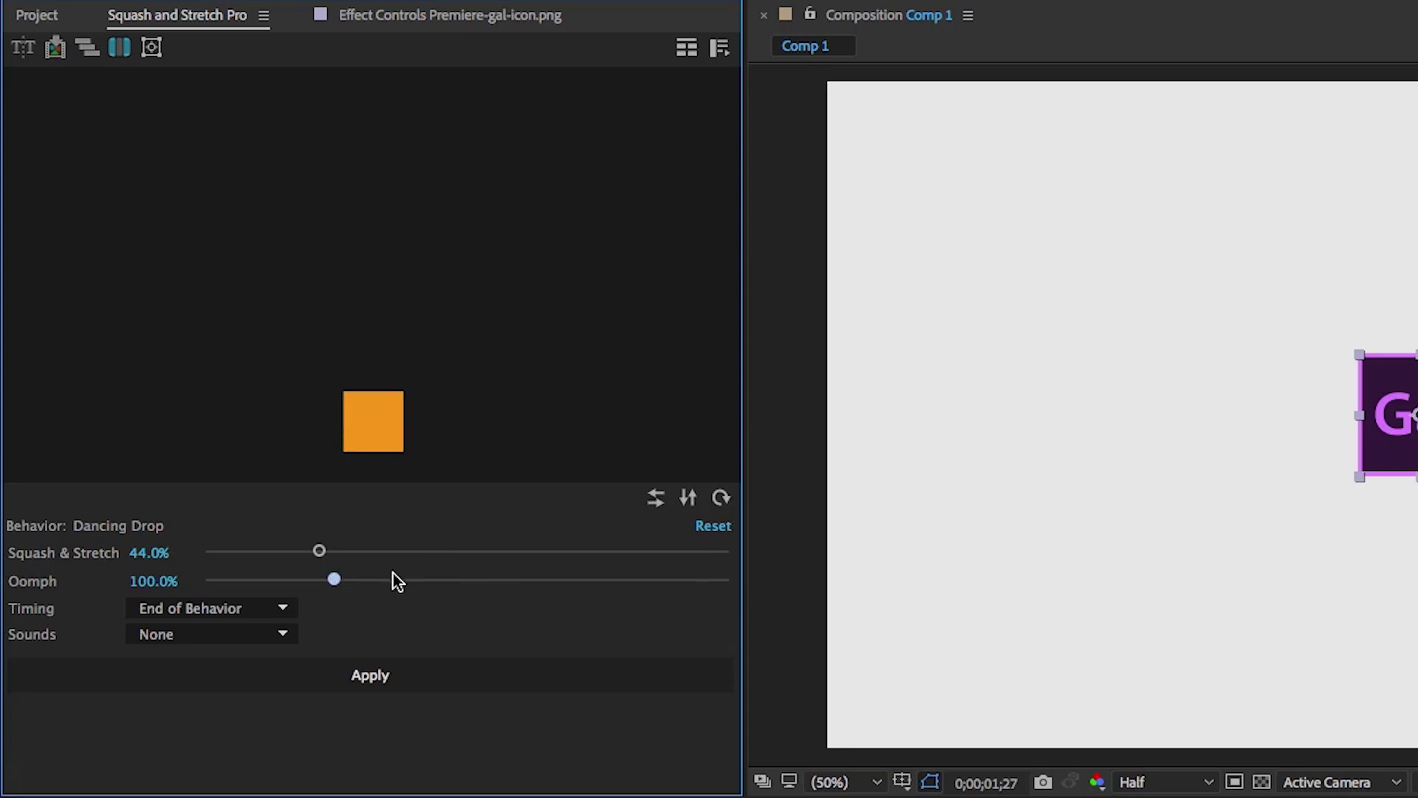
{"action": "mouse_move", "coordinate": [334, 578]}
{"action": "left_mouse_down"}
{"action": "mouse_move", "coordinate": [552, 582]}
{"action": "mouse_move", "coordinate": [378, 582]}
{"action": "left_mouse_up"}
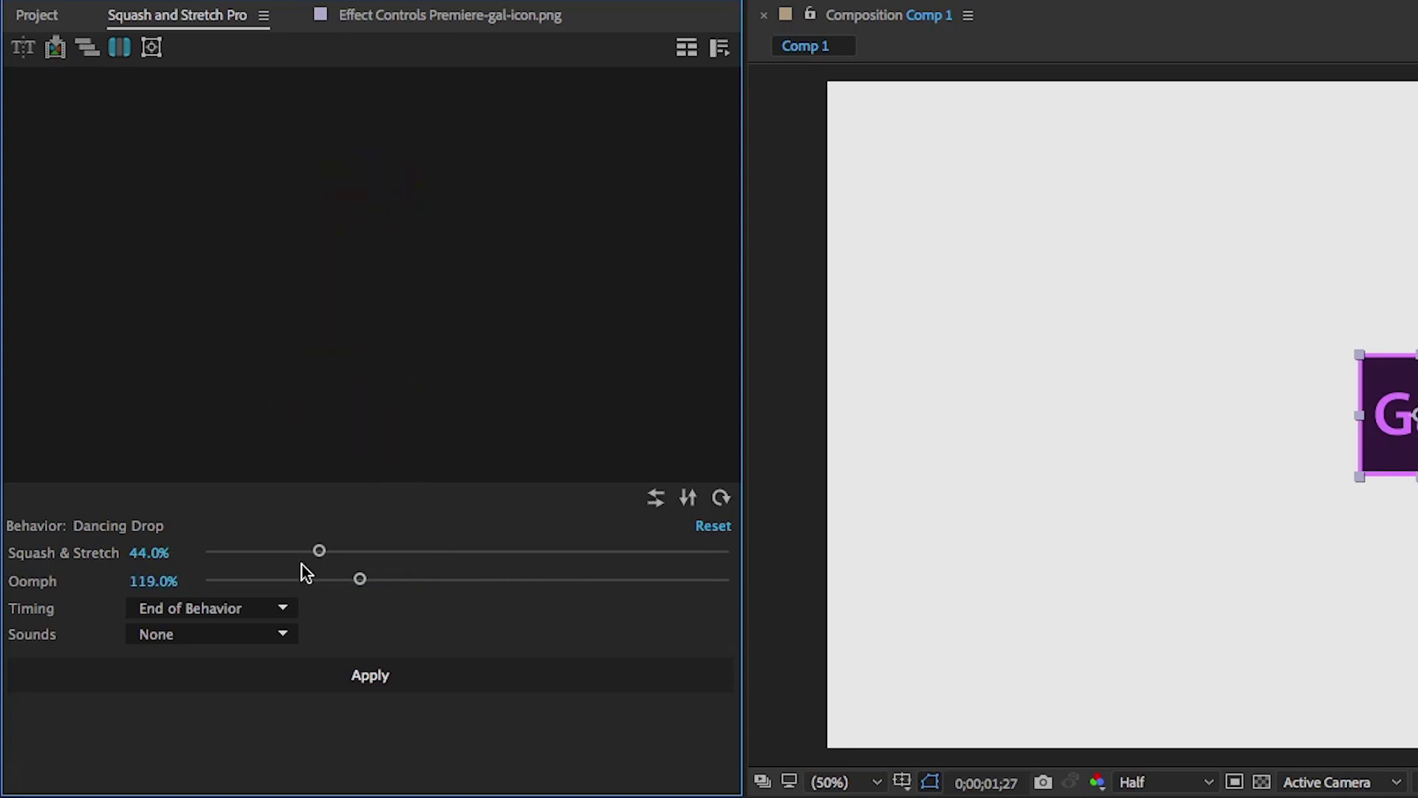
{"action": "left_click", "coordinate": [154, 580]}
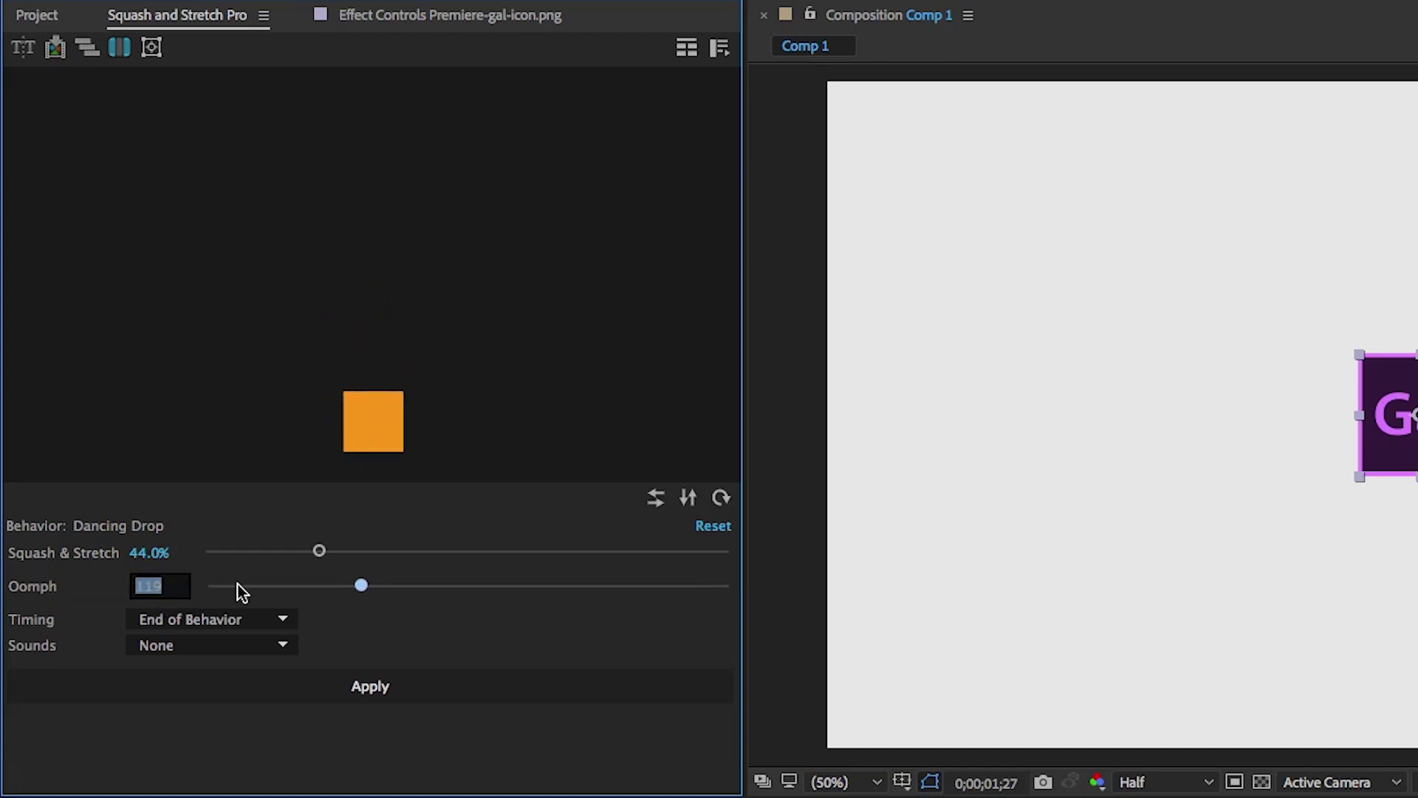
{"action": "type", "text": "50"}
{"action": "key", "text": "Return"}
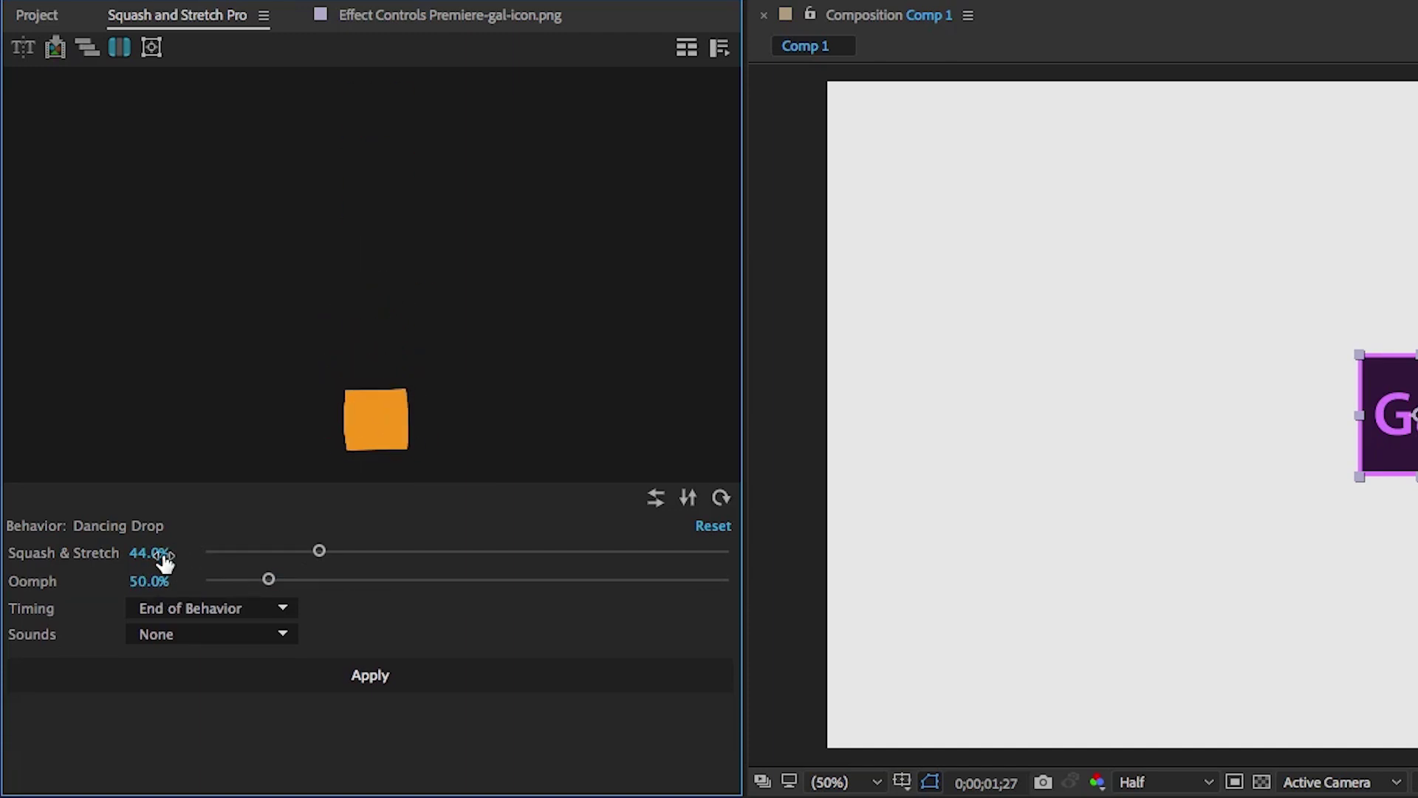
{"action": "left_click", "coordinate": [152, 553]}
{"action": "type", "text": "80"}
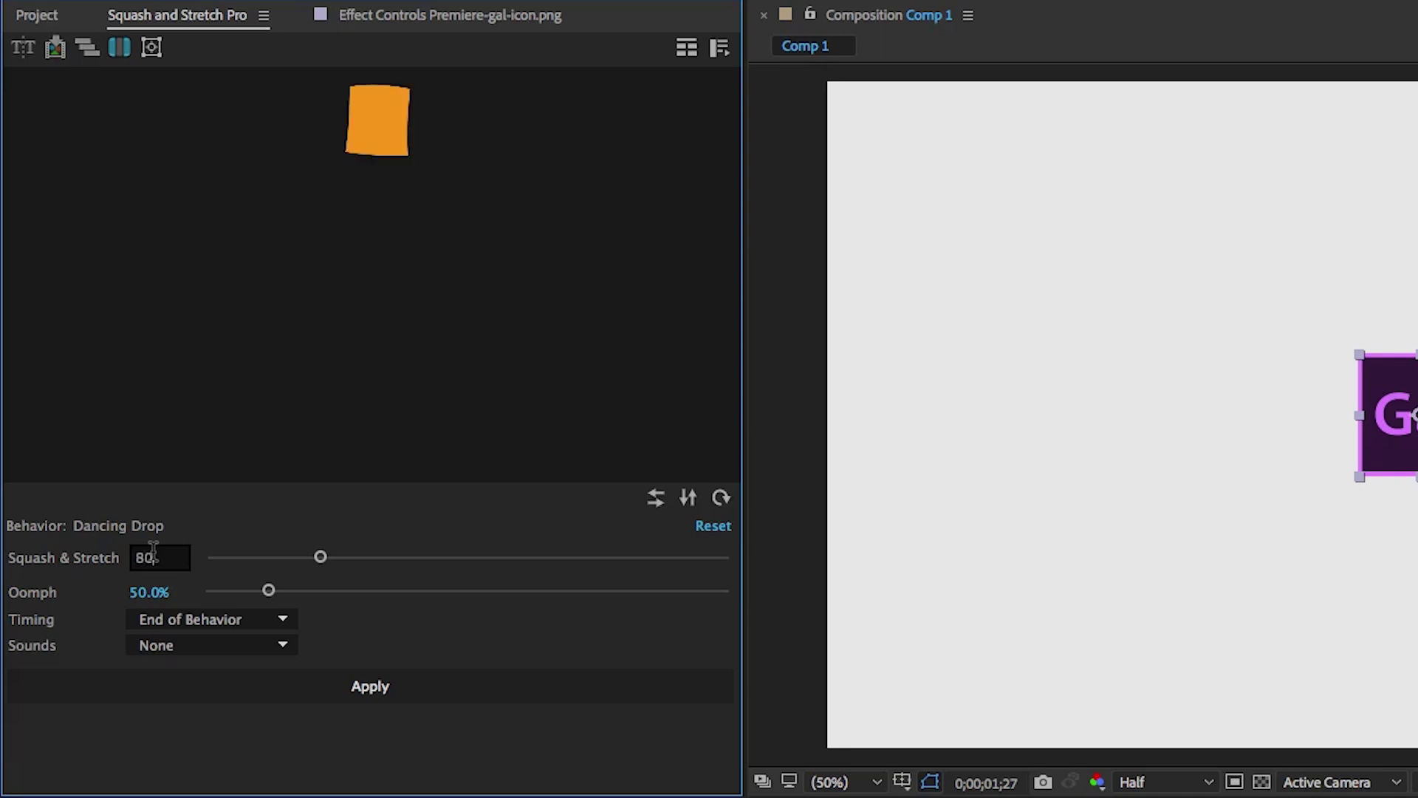
{"action": "key", "text": "Return"}
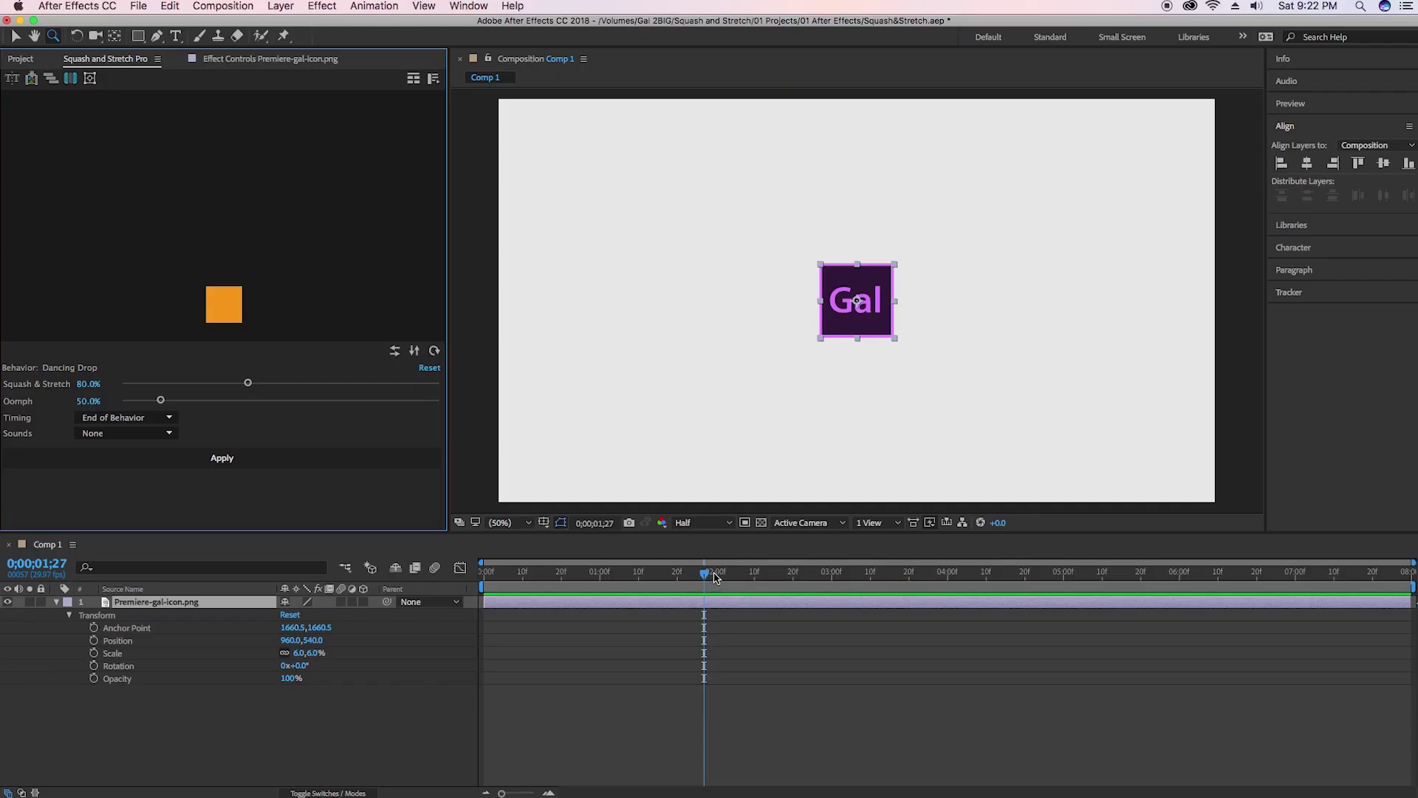
Step: Scrub to about 1;22 and apply Dancing Drop to the Premiere-gal-icon.png layer
{"action": "left_click", "coordinate": [676, 574]}
{"action": "mouse_move", "coordinate": [677, 573]}
{"action": "left_mouse_down"}
{"action": "mouse_move", "coordinate": [706, 572]}
{"action": "mouse_move", "coordinate": [685, 572]}
{"action": "left_mouse_up"}
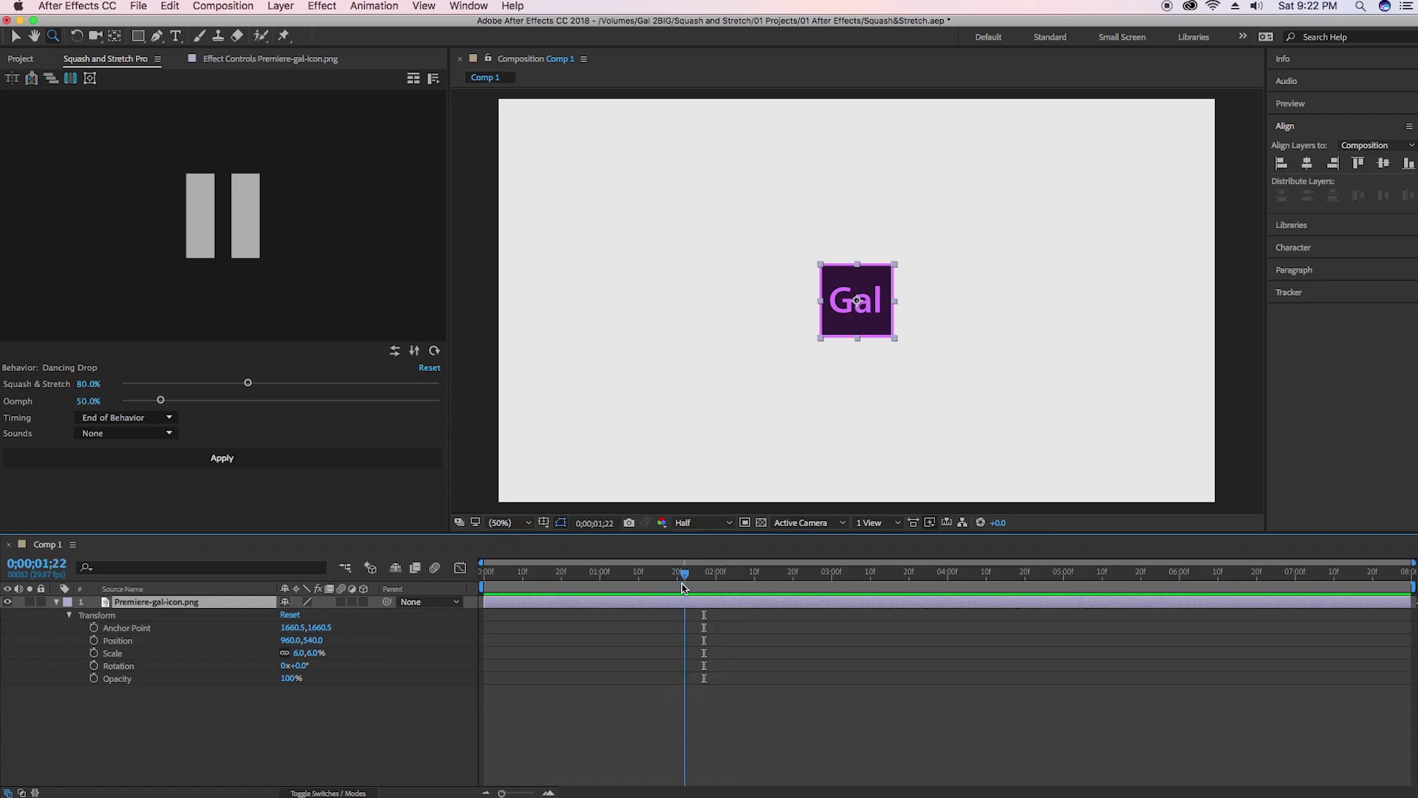
{"action": "left_click", "coordinate": [329, 730]}
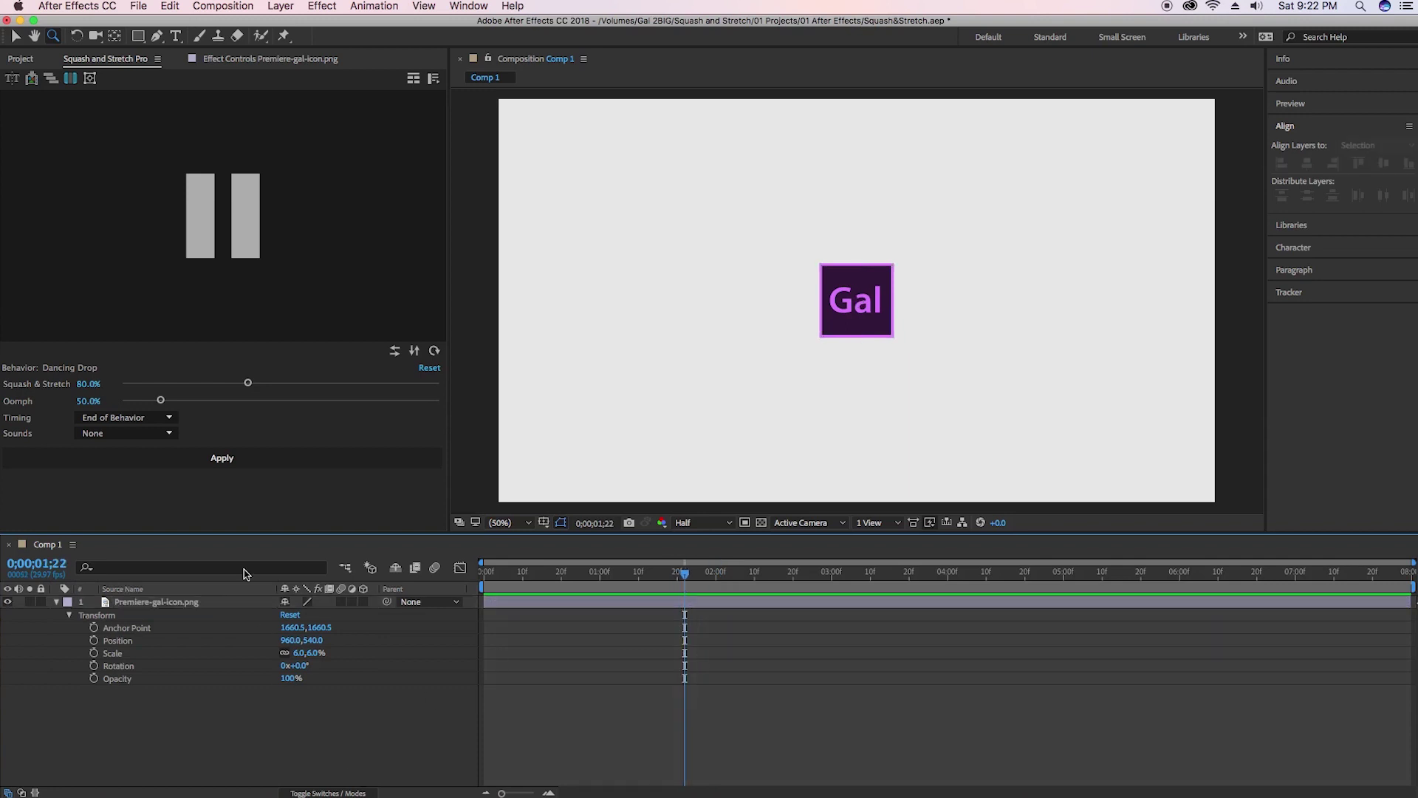
{"action": "left_click", "coordinate": [221, 457]}
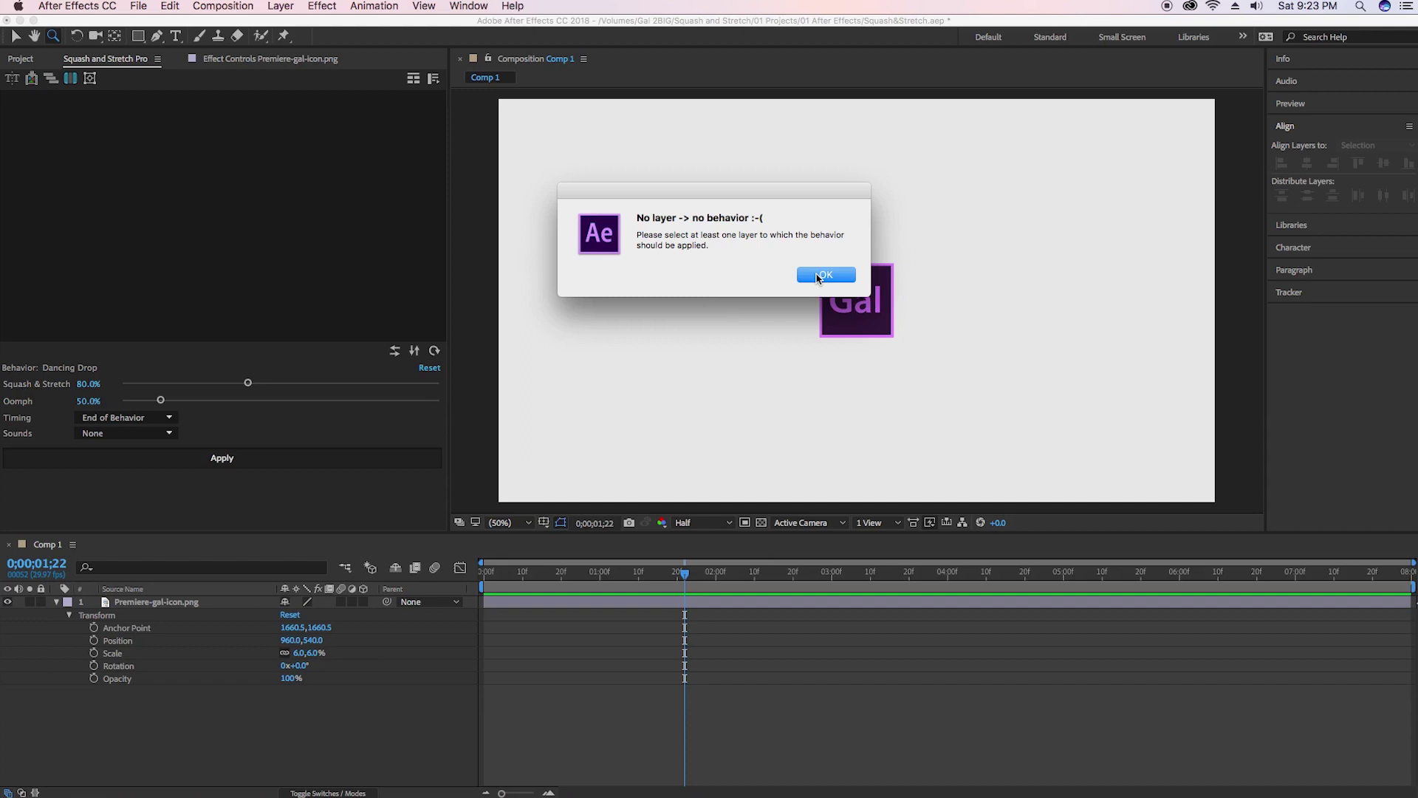
{"action": "left_click", "coordinate": [820, 275]}
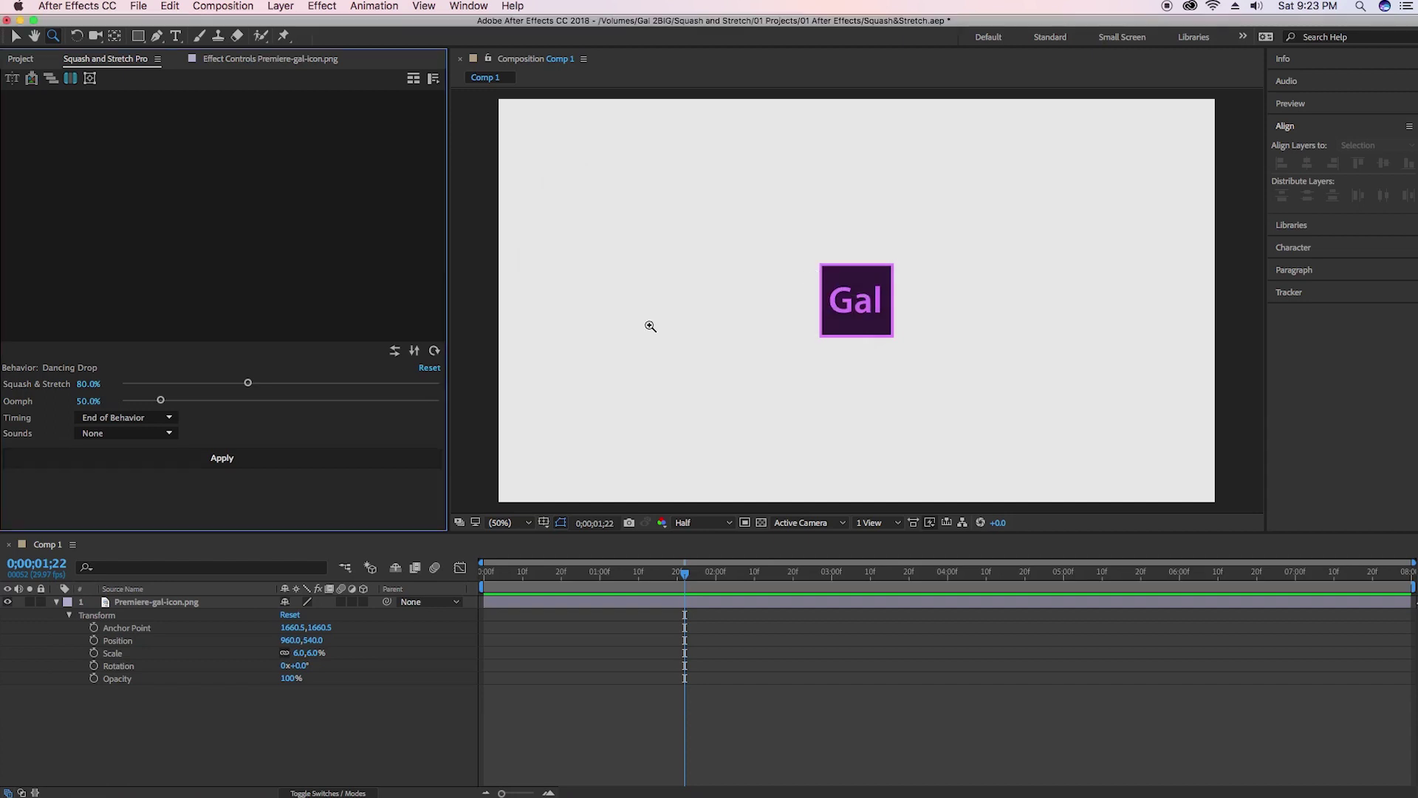
{"action": "left_click", "coordinate": [155, 602]}
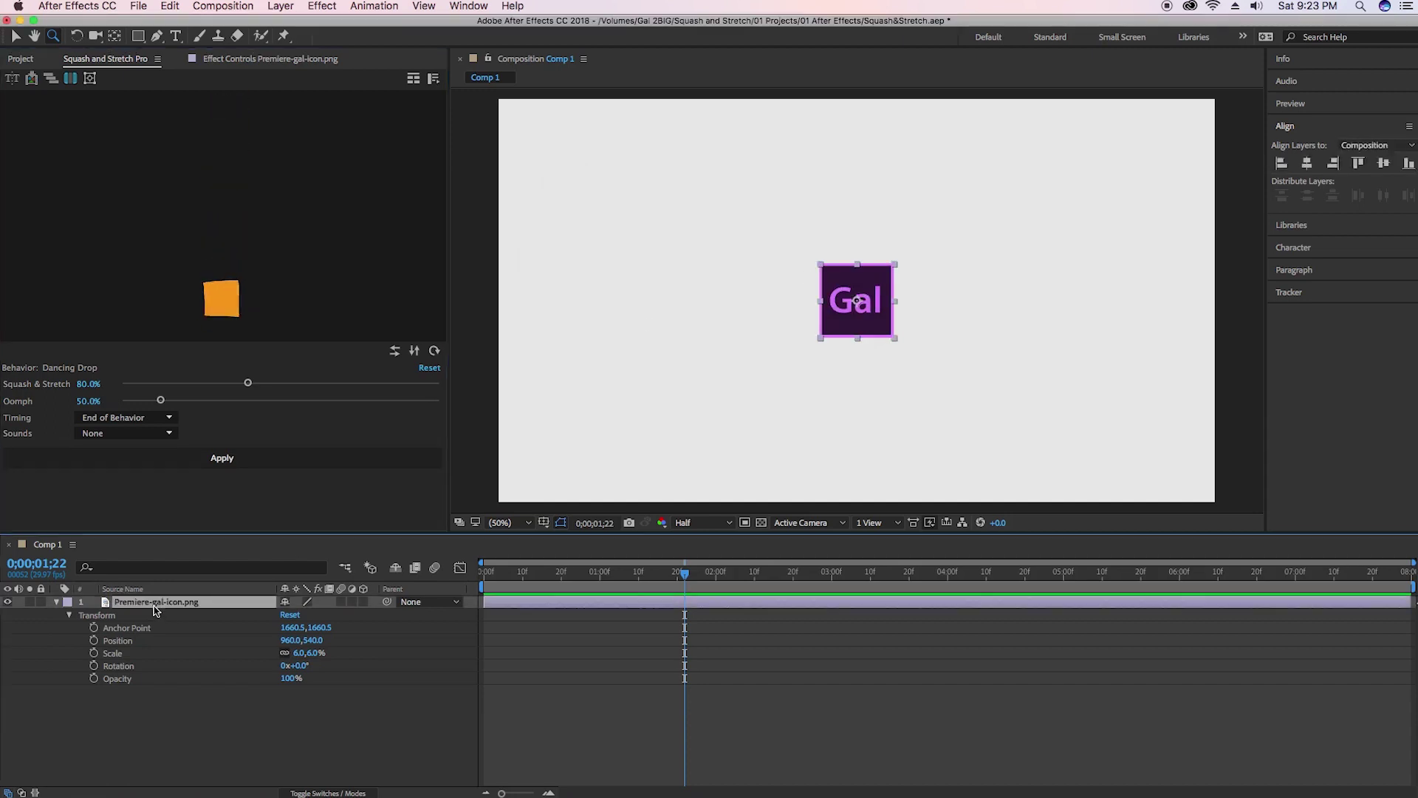
{"action": "left_click", "coordinate": [225, 460]}
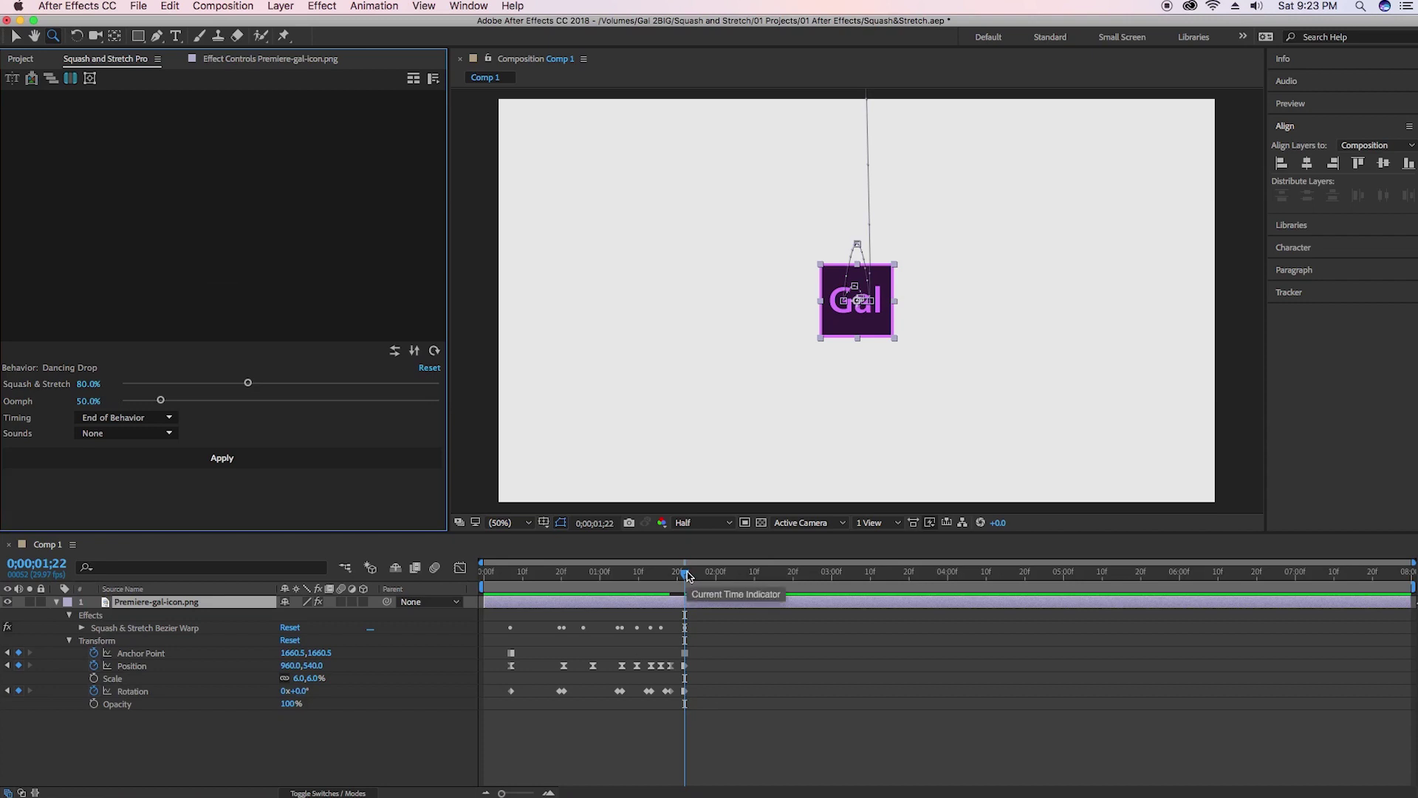
Step: Preview the Dancing Drop bounce from the start, then undo it
{"action": "key", "text": "Home"}
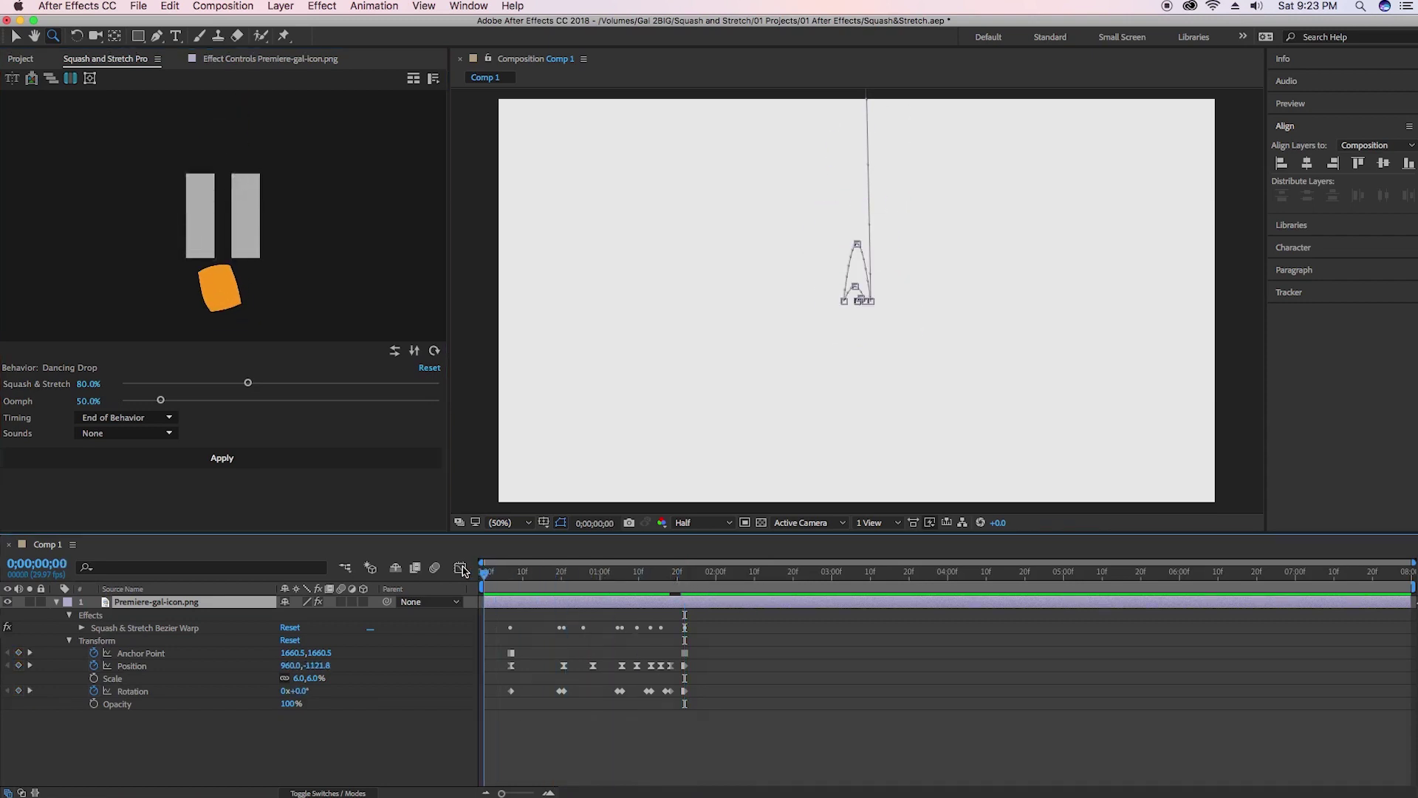
{"action": "key", "text": "space"}
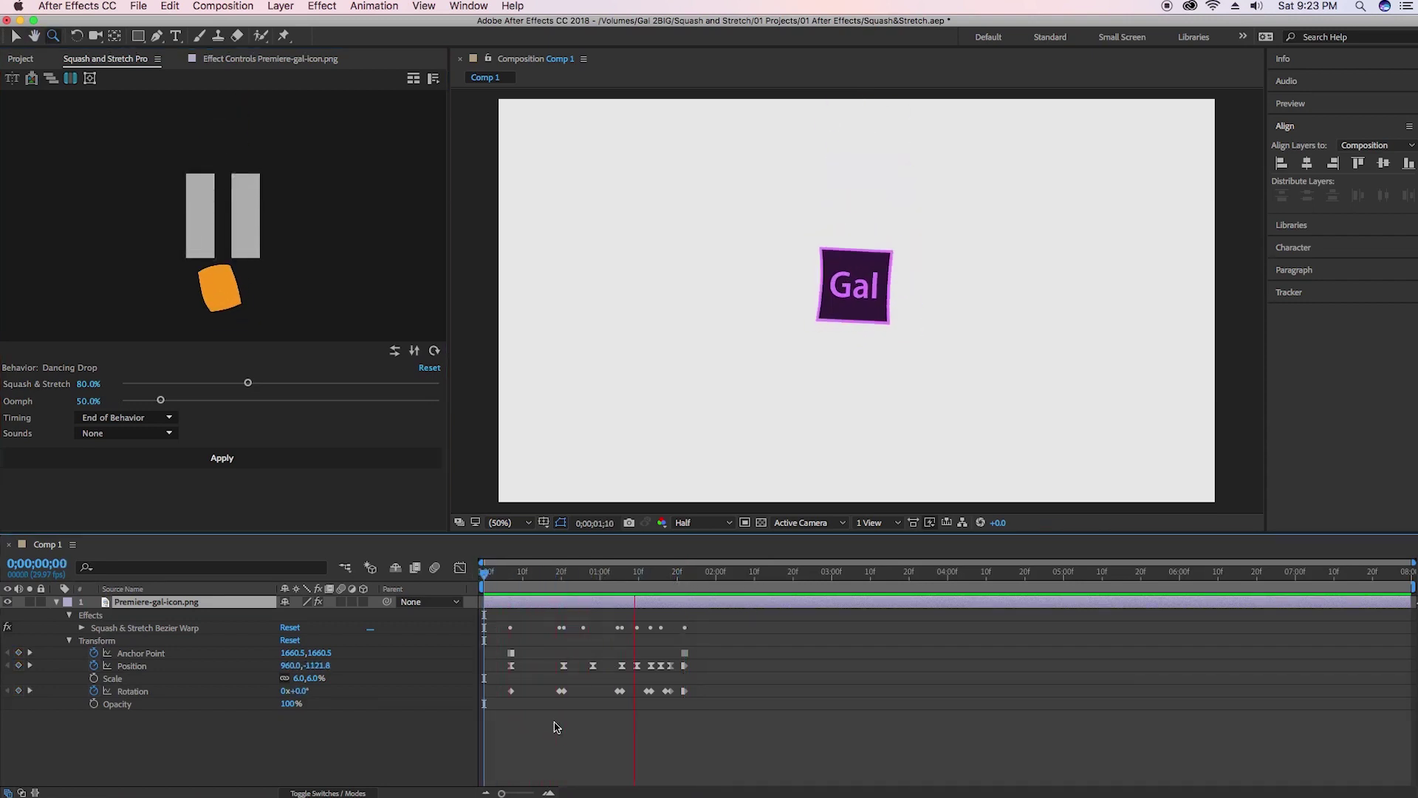
{"action": "key", "text": "space"}
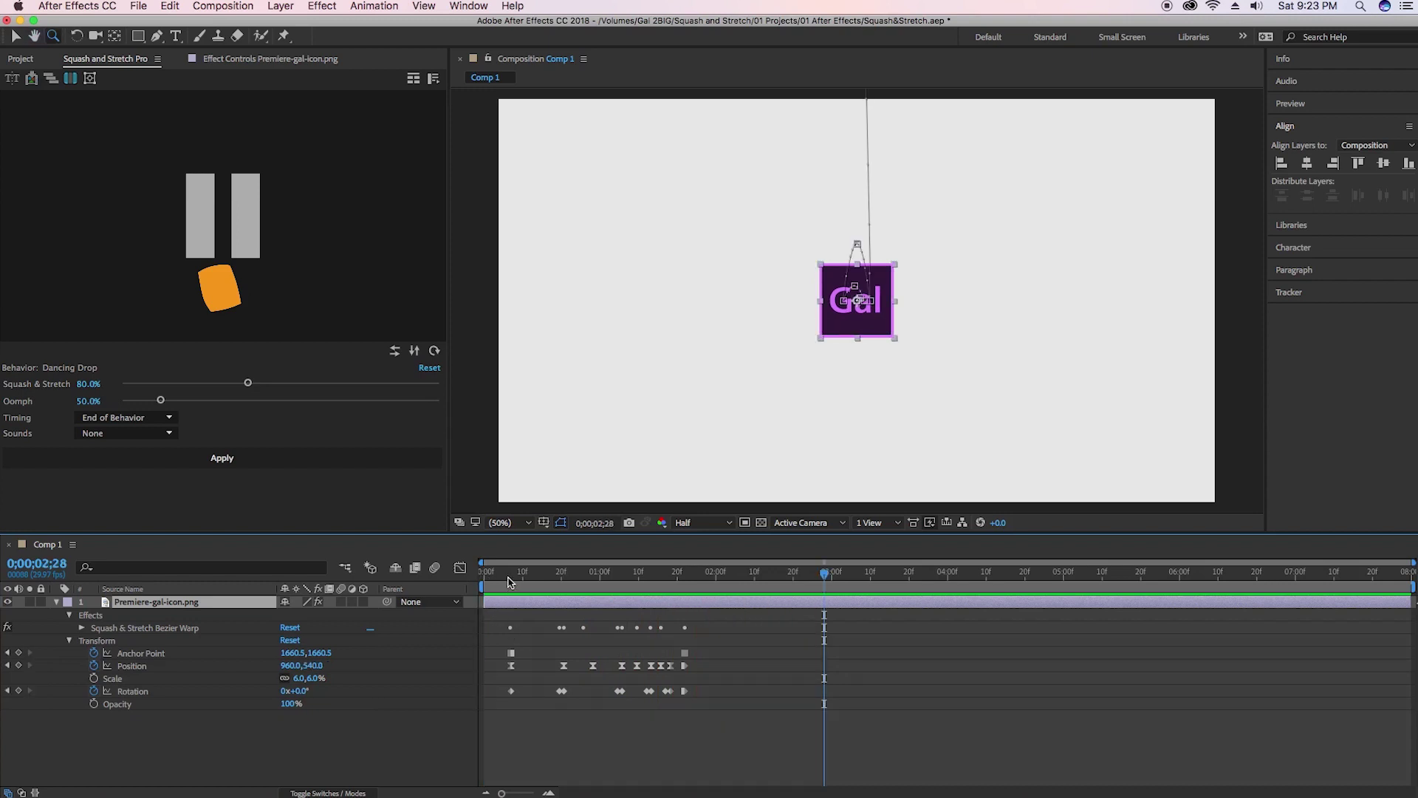
{"action": "key", "text": "space"}
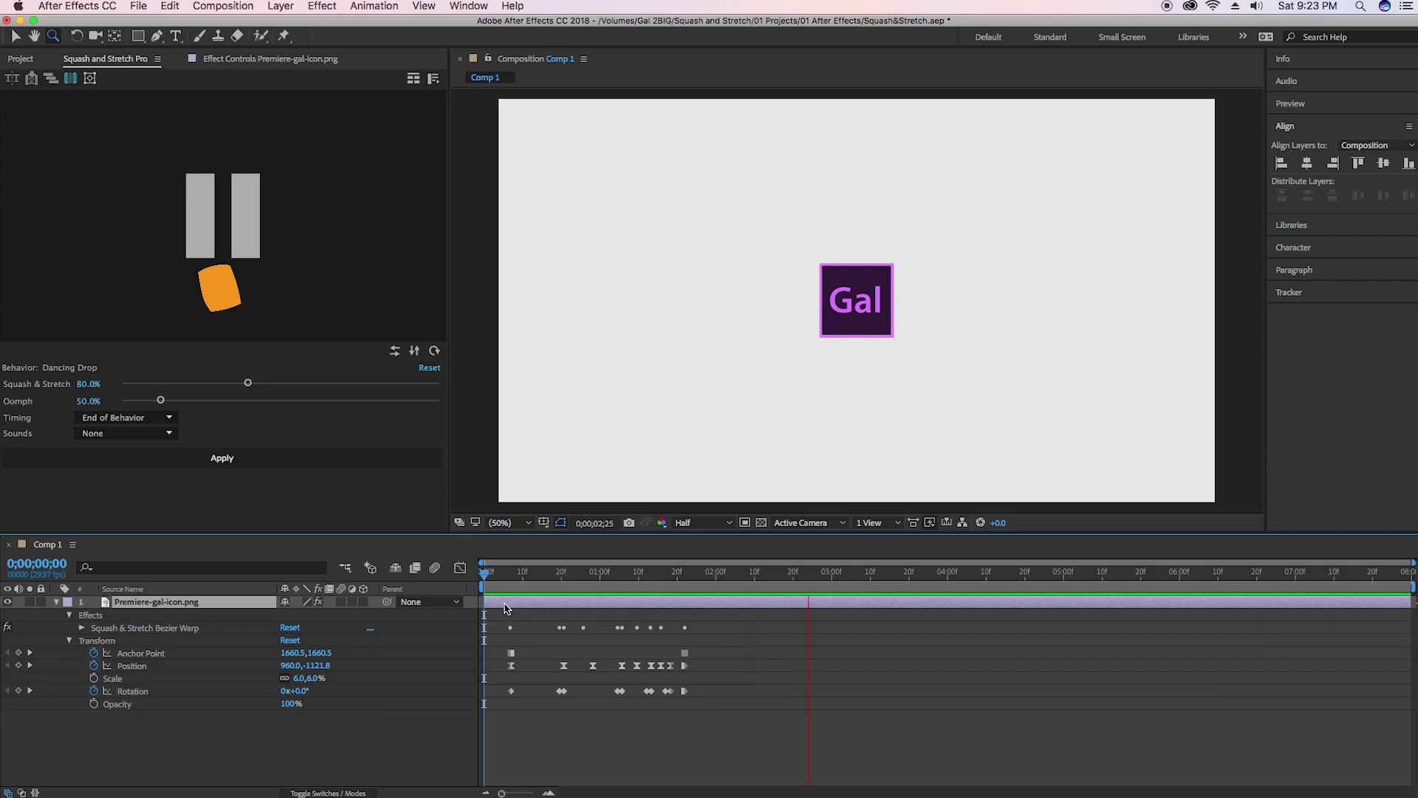
{"action": "key", "text": "space"}
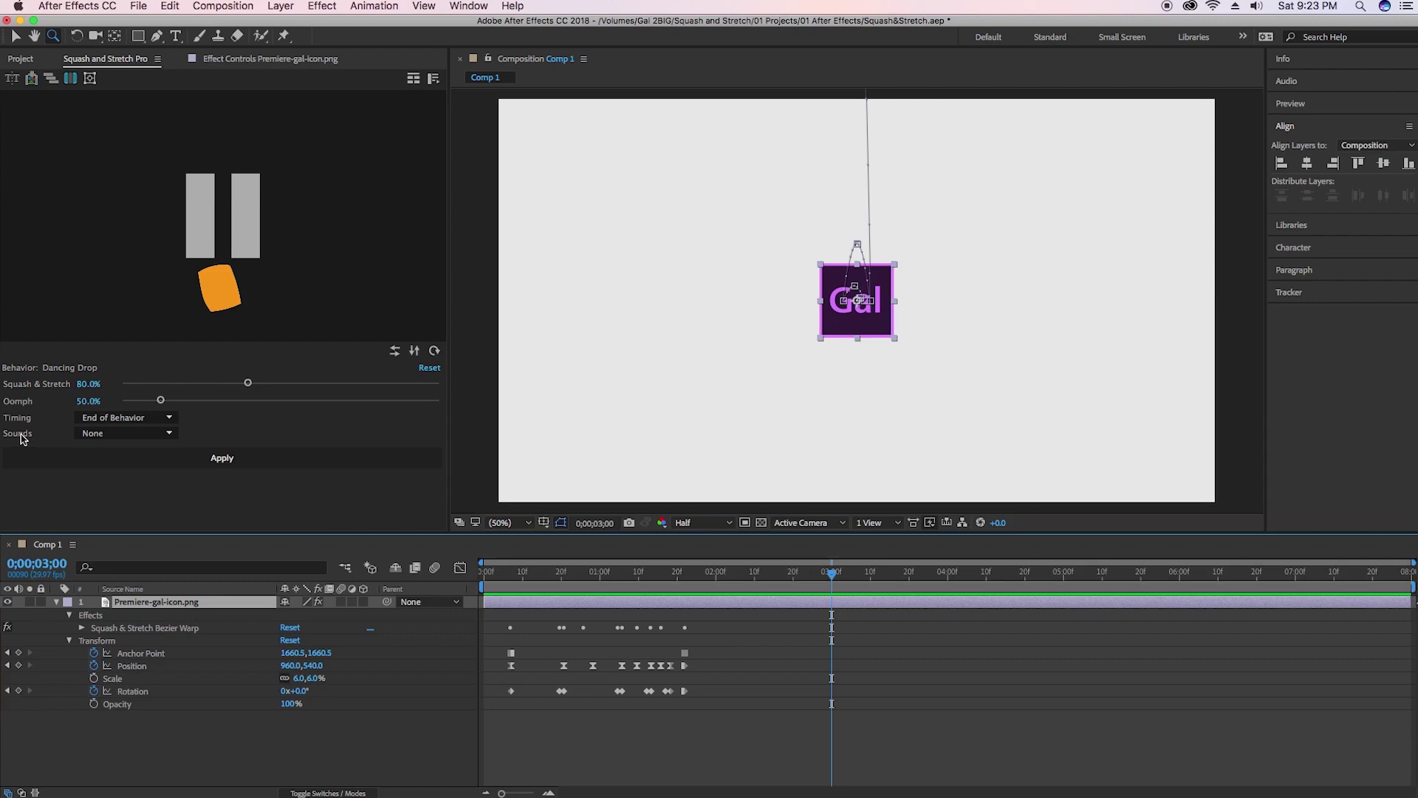
{"action": "key", "text": "super+z"}
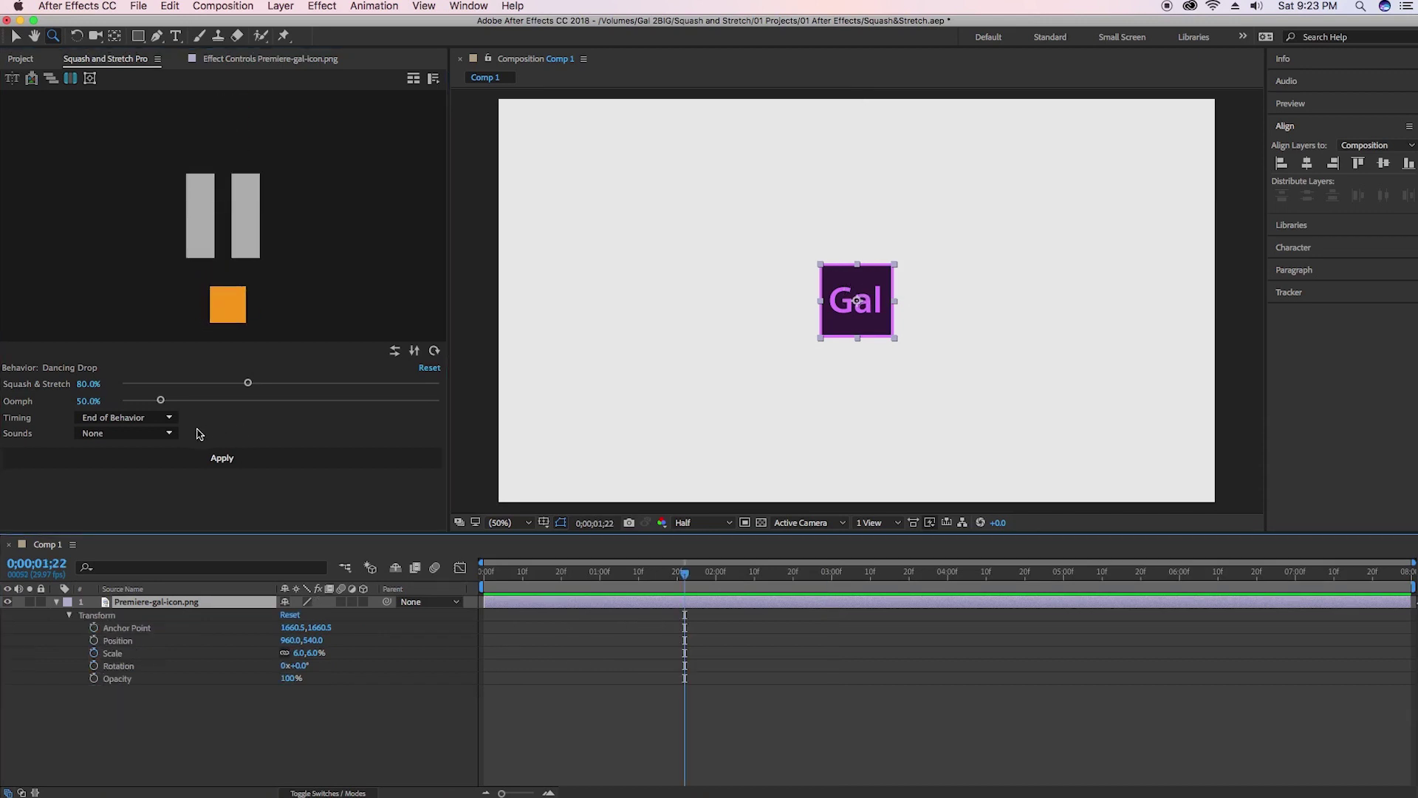
Step: Try the Rubber 1, Rubber 2 and Hard Surface sounds, settling on Heavy
{"action": "left_click", "coordinate": [127, 432]}
{"action": "left_click", "coordinate": [144, 450]}
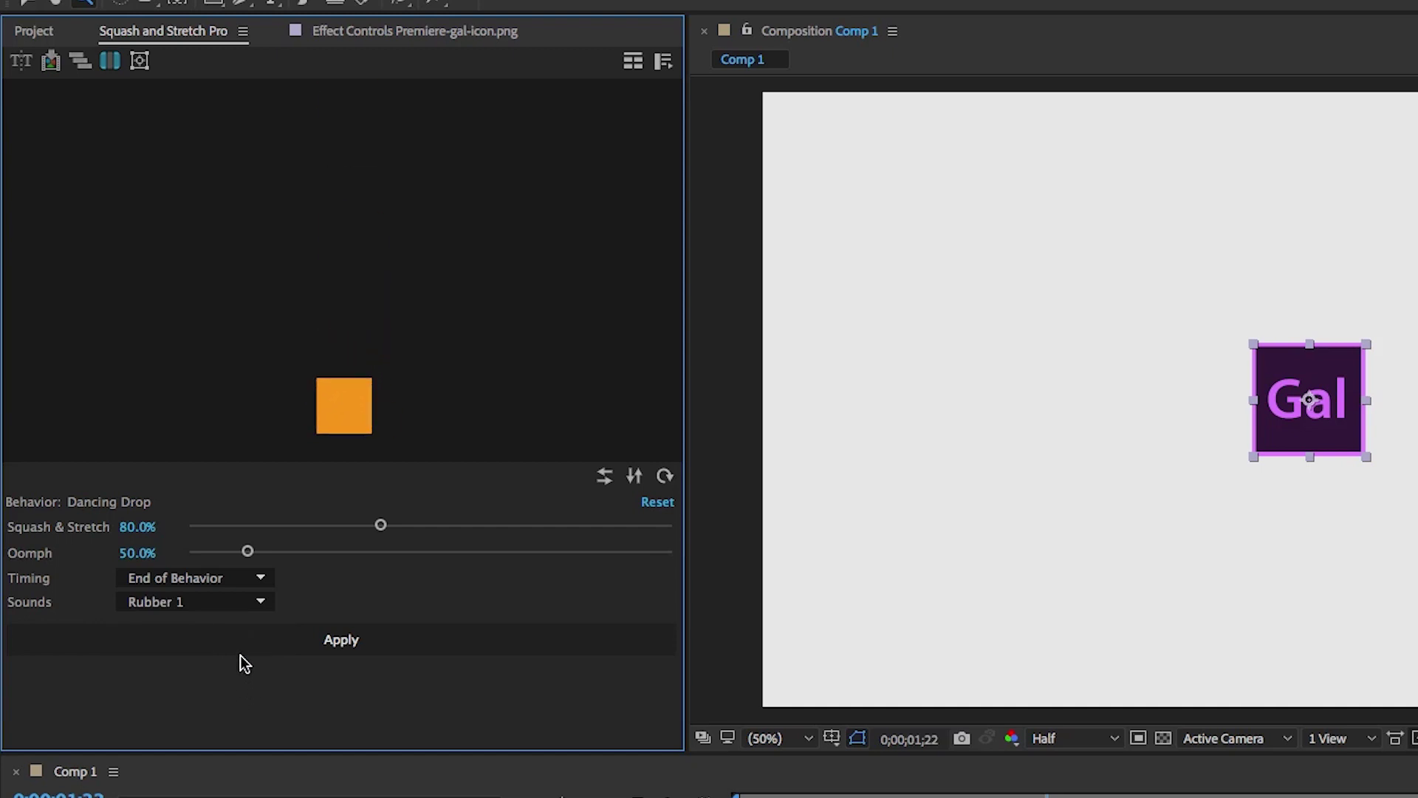
{"action": "left_click", "coordinate": [258, 601]}
{"action": "left_click", "coordinate": [200, 661]}
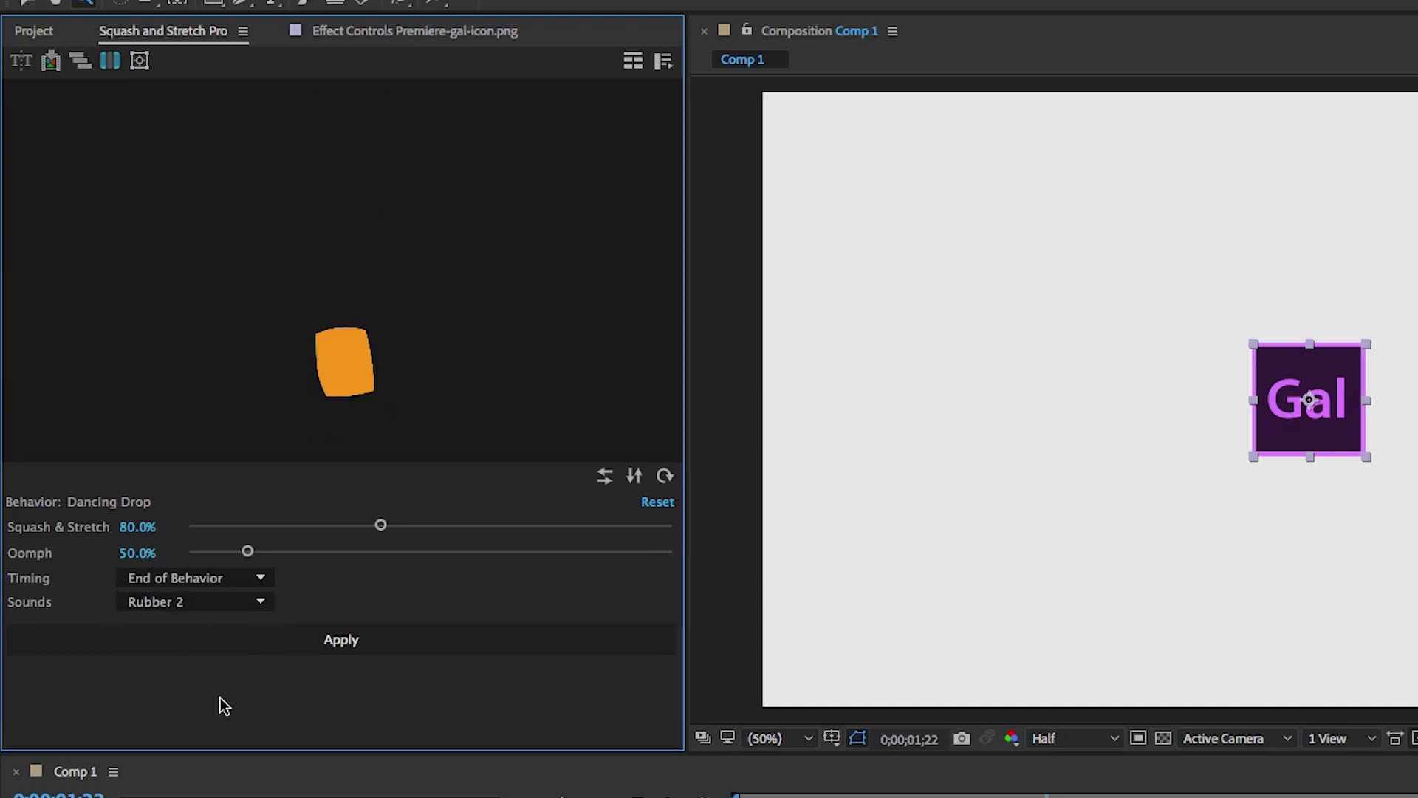
{"action": "left_click", "coordinate": [261, 601]}
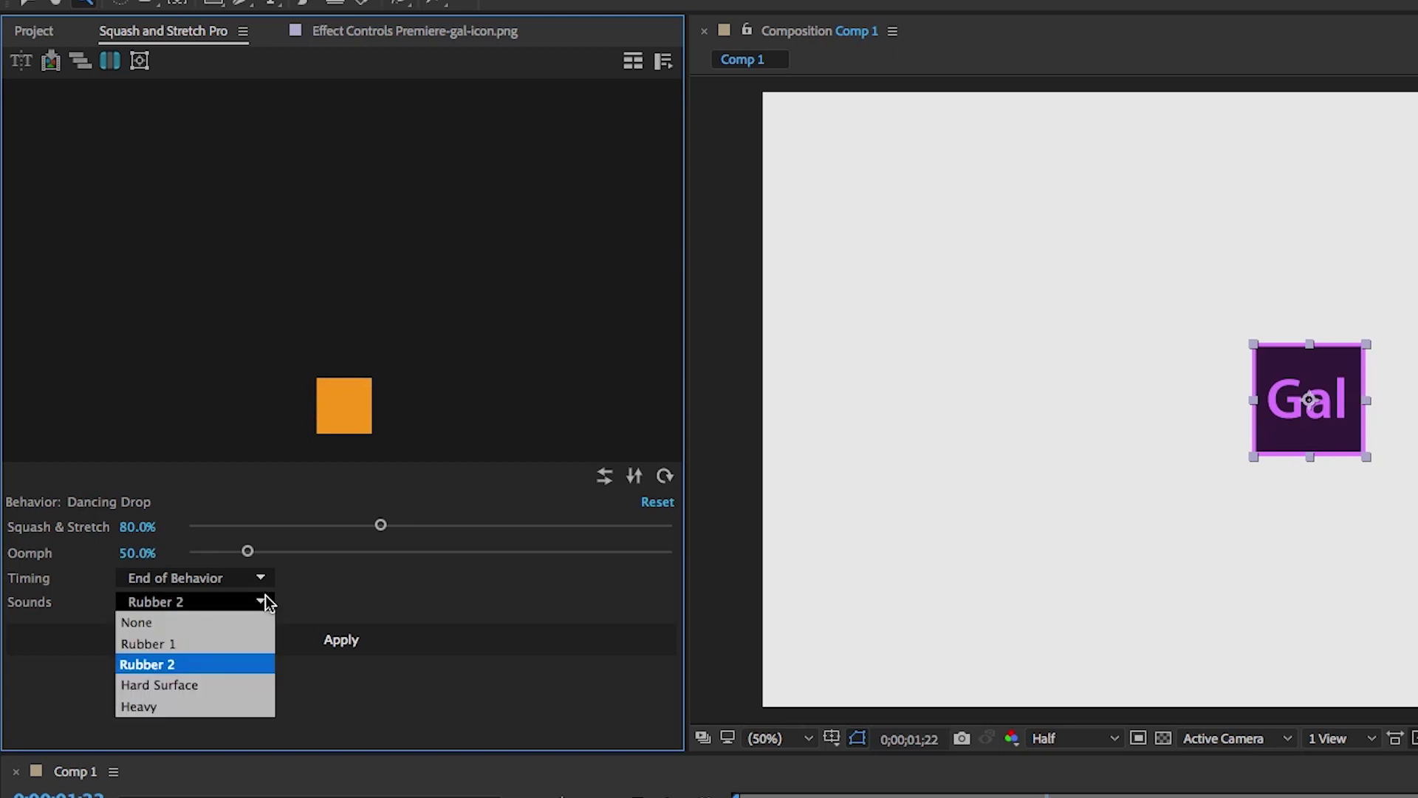
{"action": "left_click", "coordinate": [178, 683]}
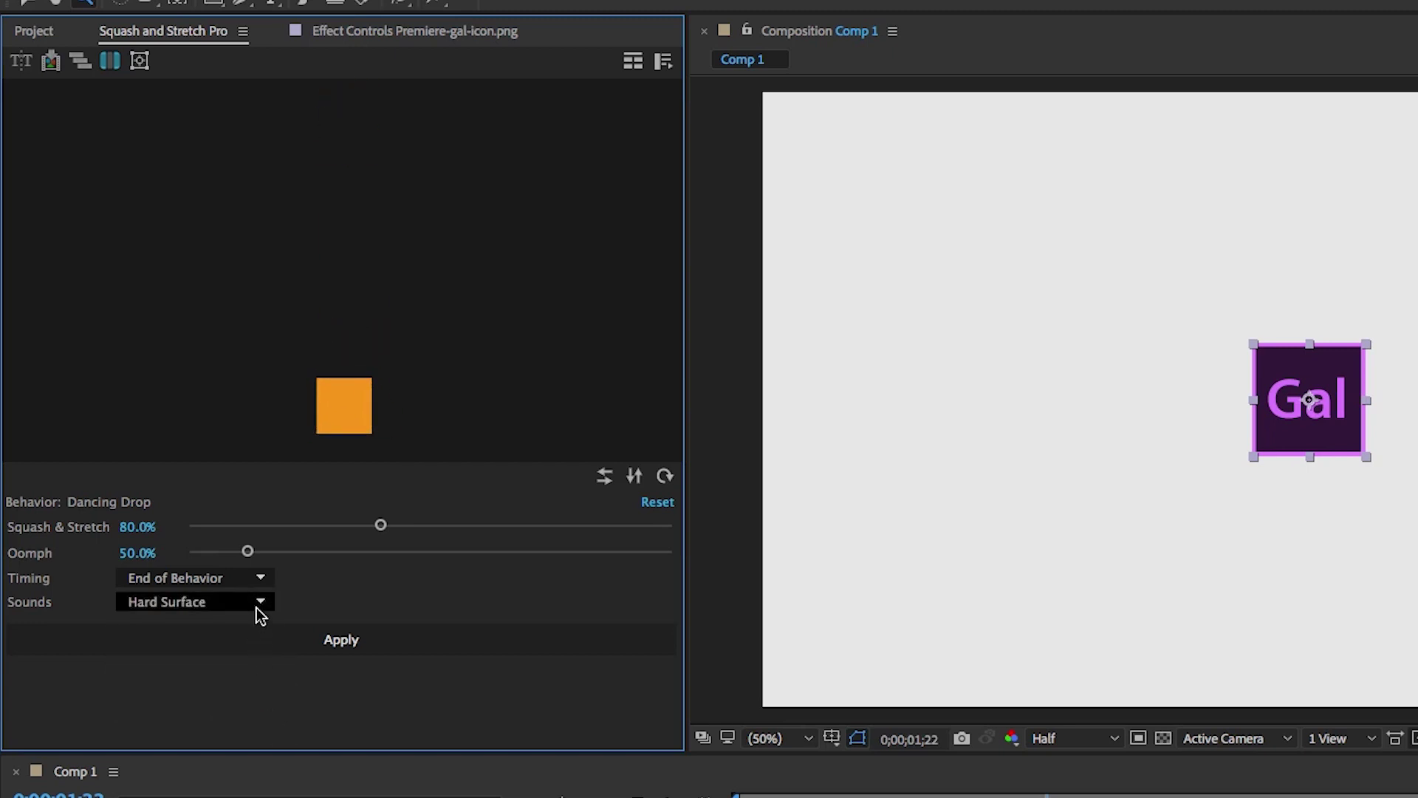
{"action": "left_click", "coordinate": [262, 601]}
{"action": "left_click", "coordinate": [178, 708]}
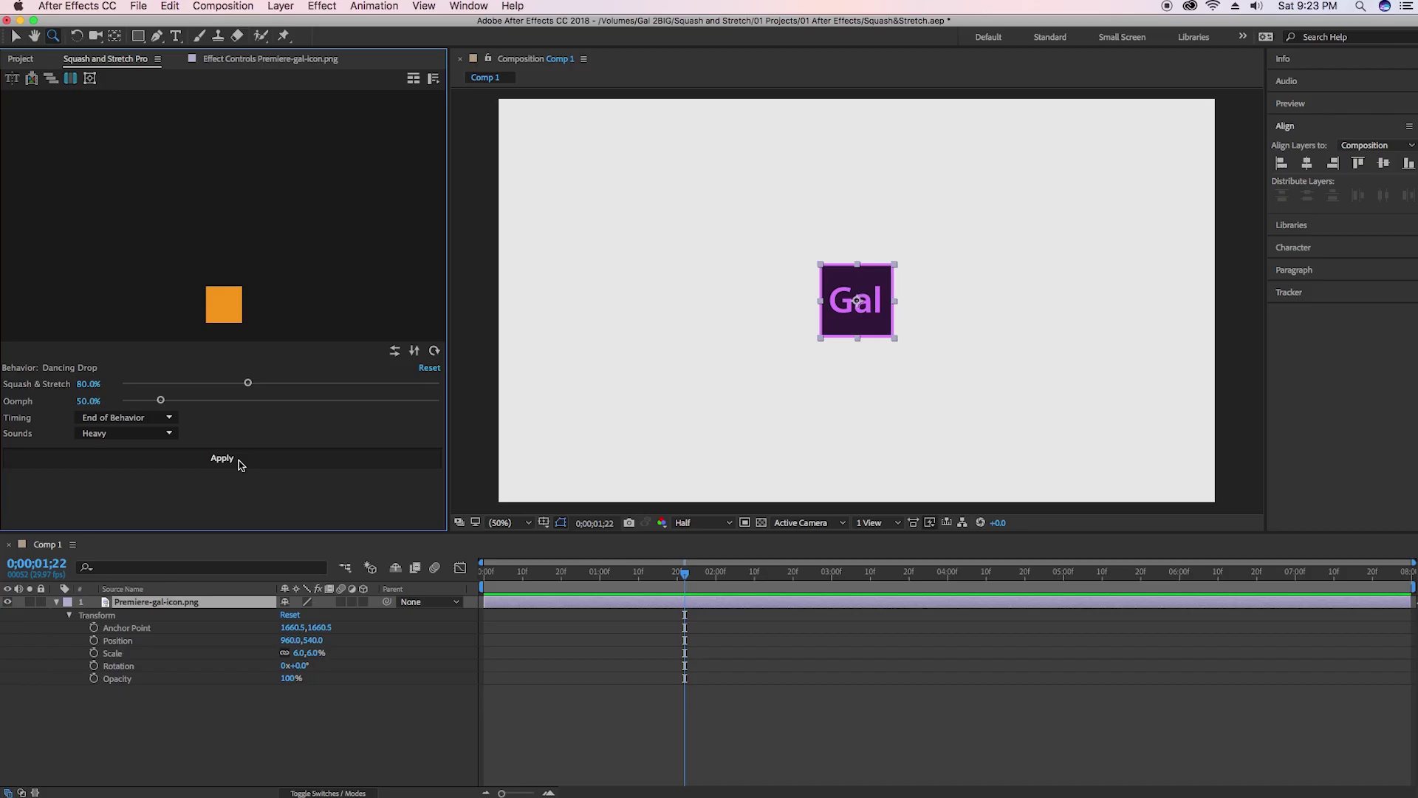
Step: Apply Dancing Drop with Heavy sounds to the Gal logo and scrub to 1;27
{"action": "left_click", "coordinate": [238, 463]}
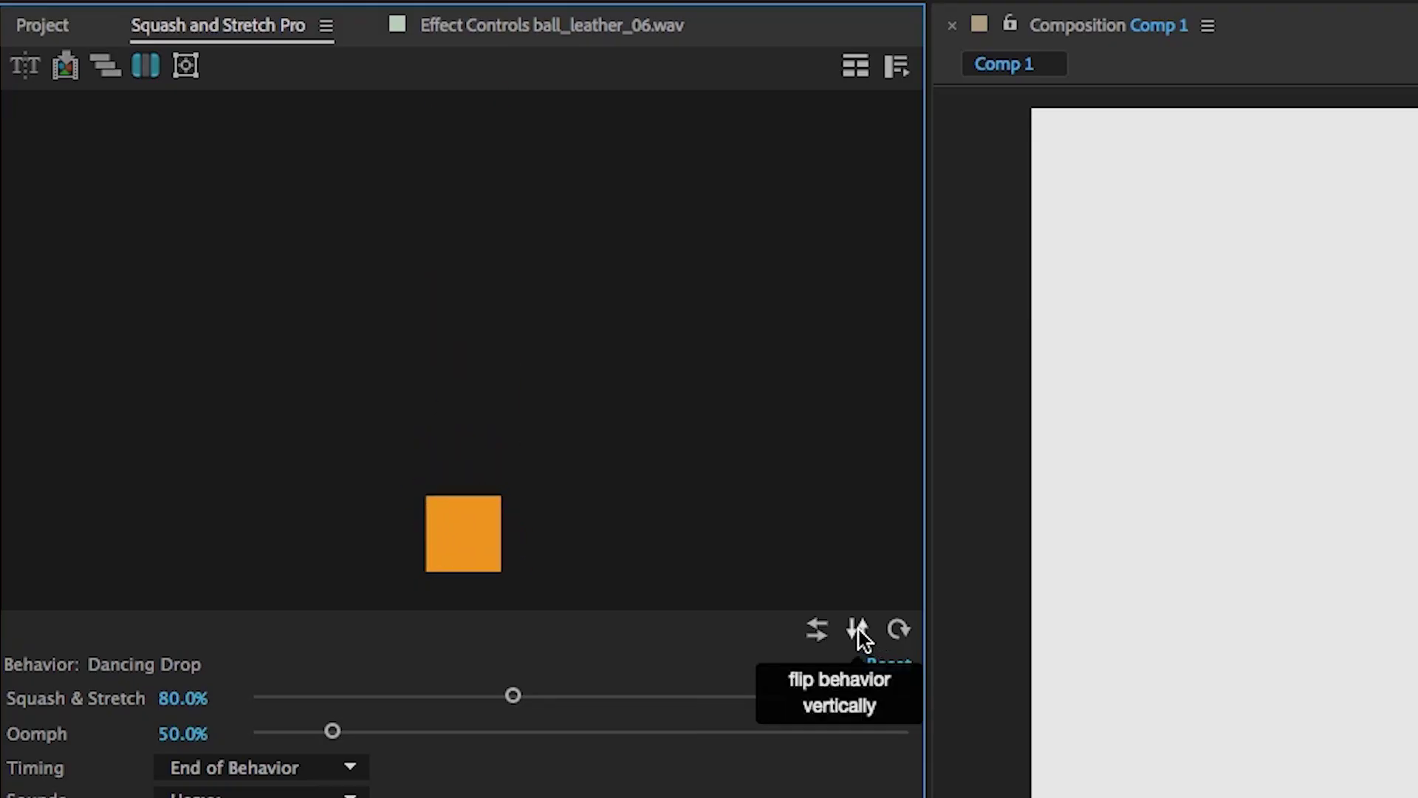
{"action": "left_click", "coordinate": [898, 629]}
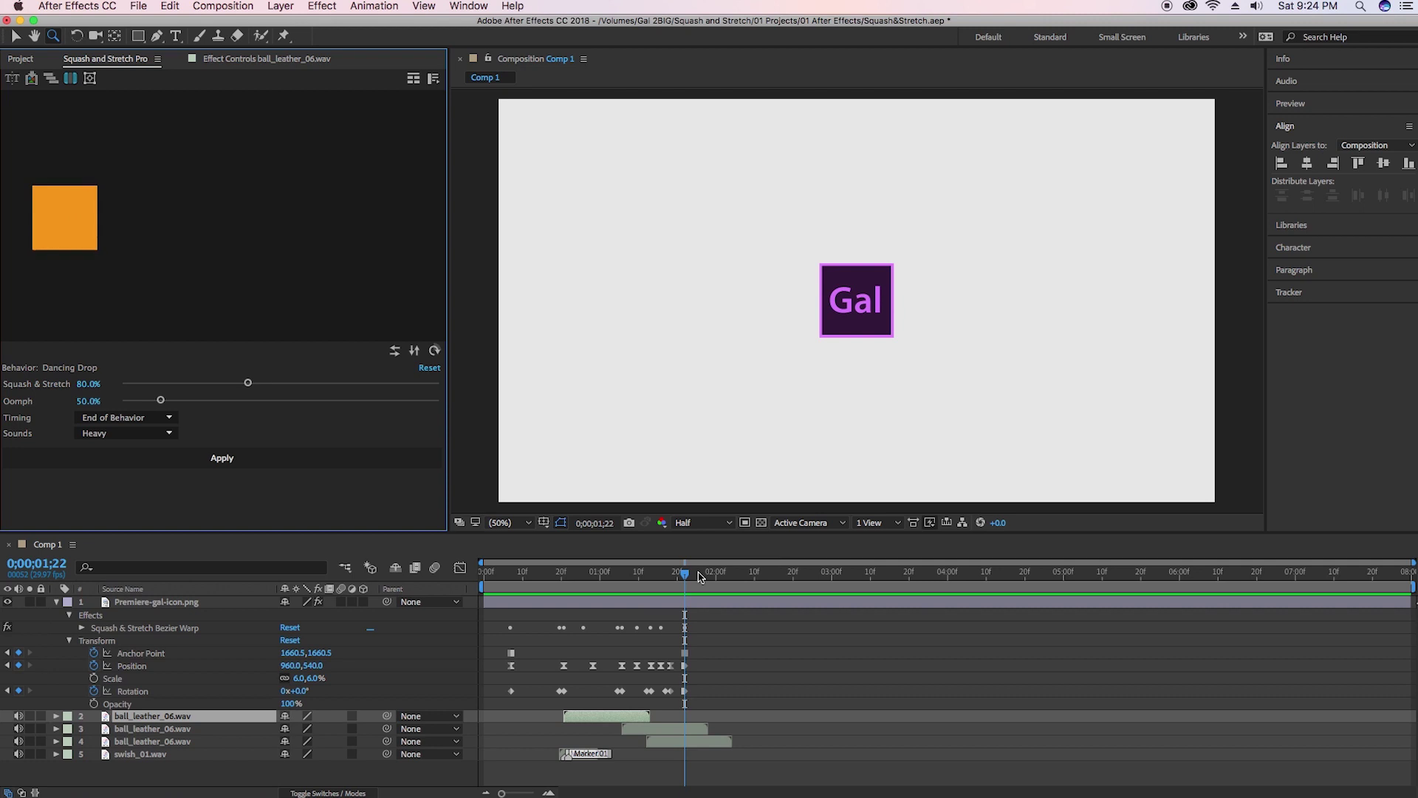
{"action": "left_click_drag", "start_coordinate": [697, 575], "coordinate": [702, 575]}
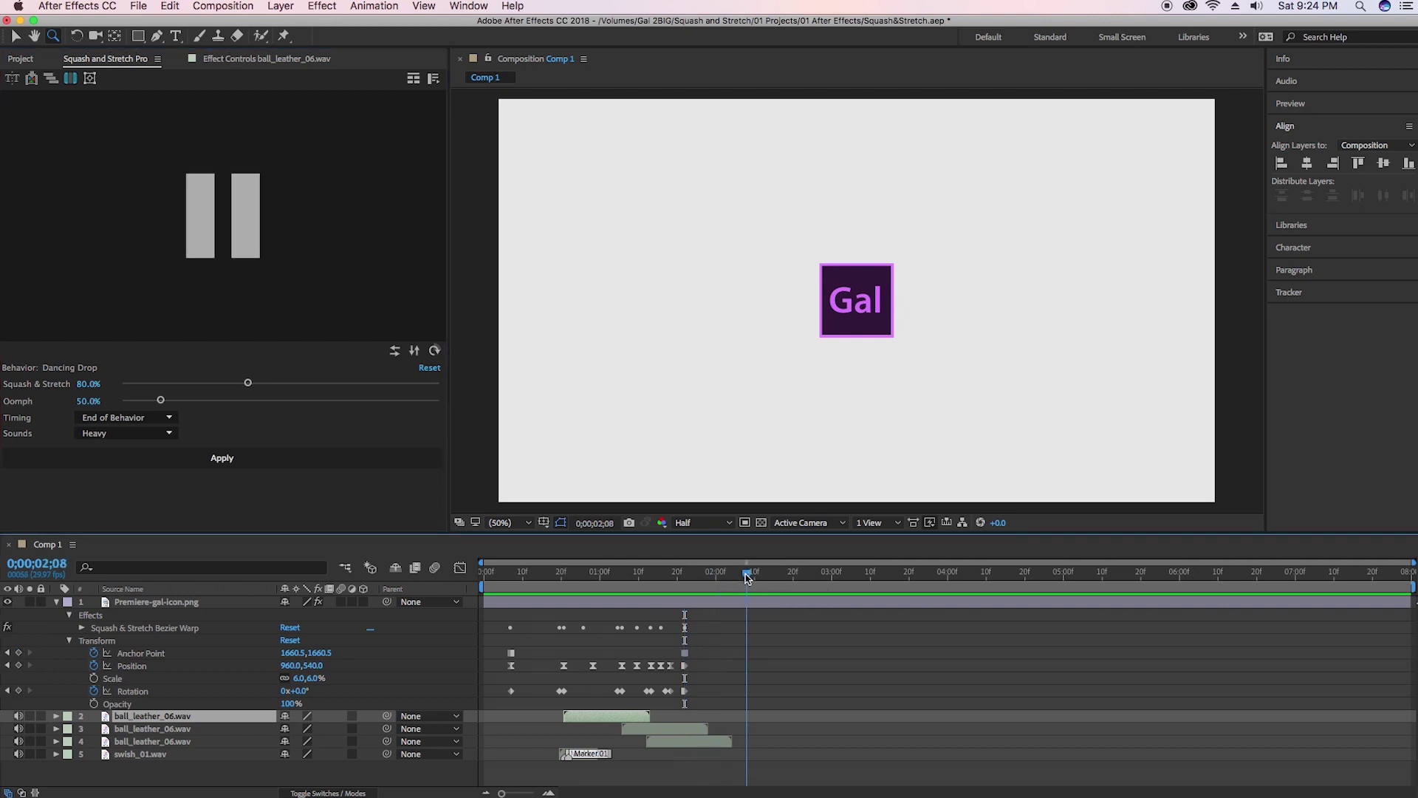
{"action": "left_click_drag", "start_coordinate": [747, 575], "coordinate": [705, 575]}
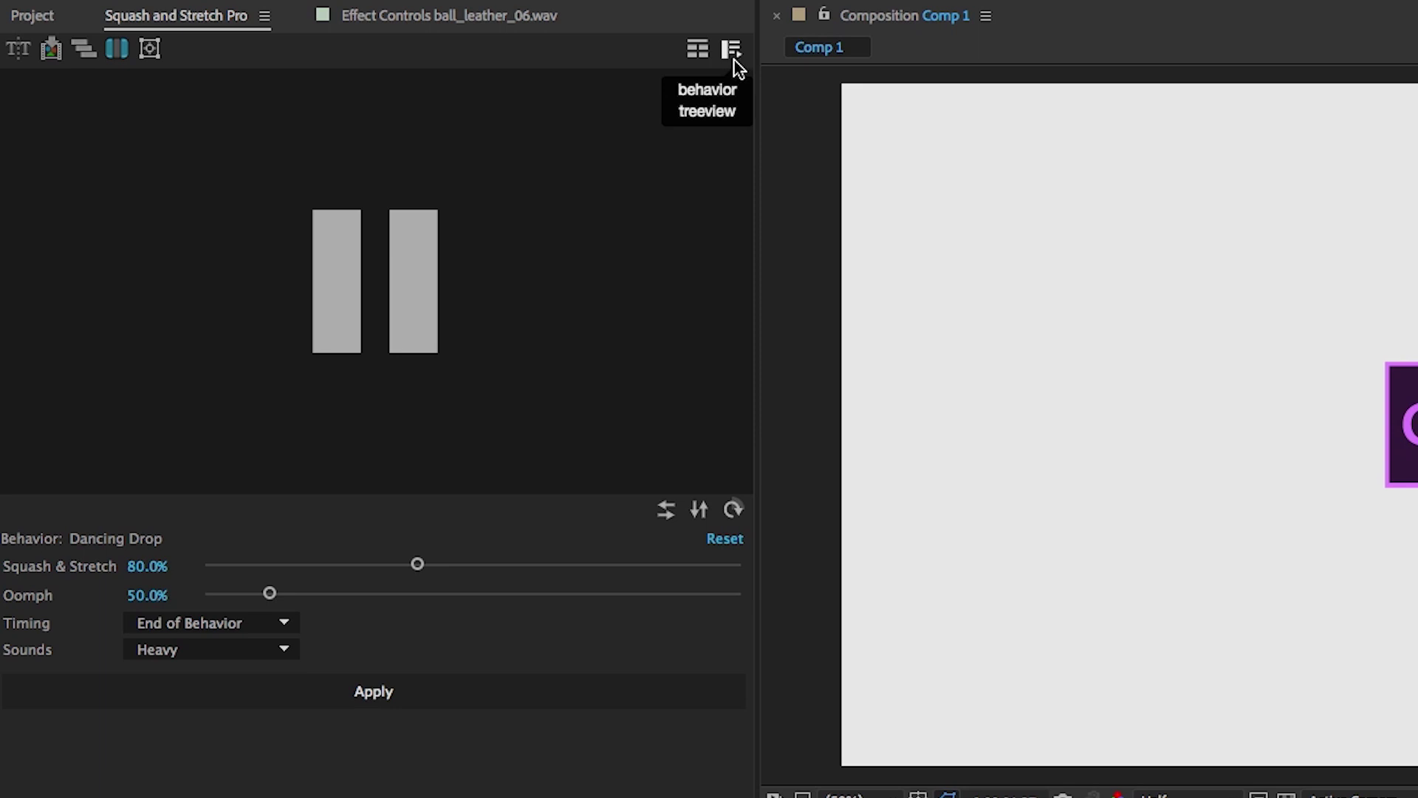
{"action": "left_click", "coordinate": [433, 80]}
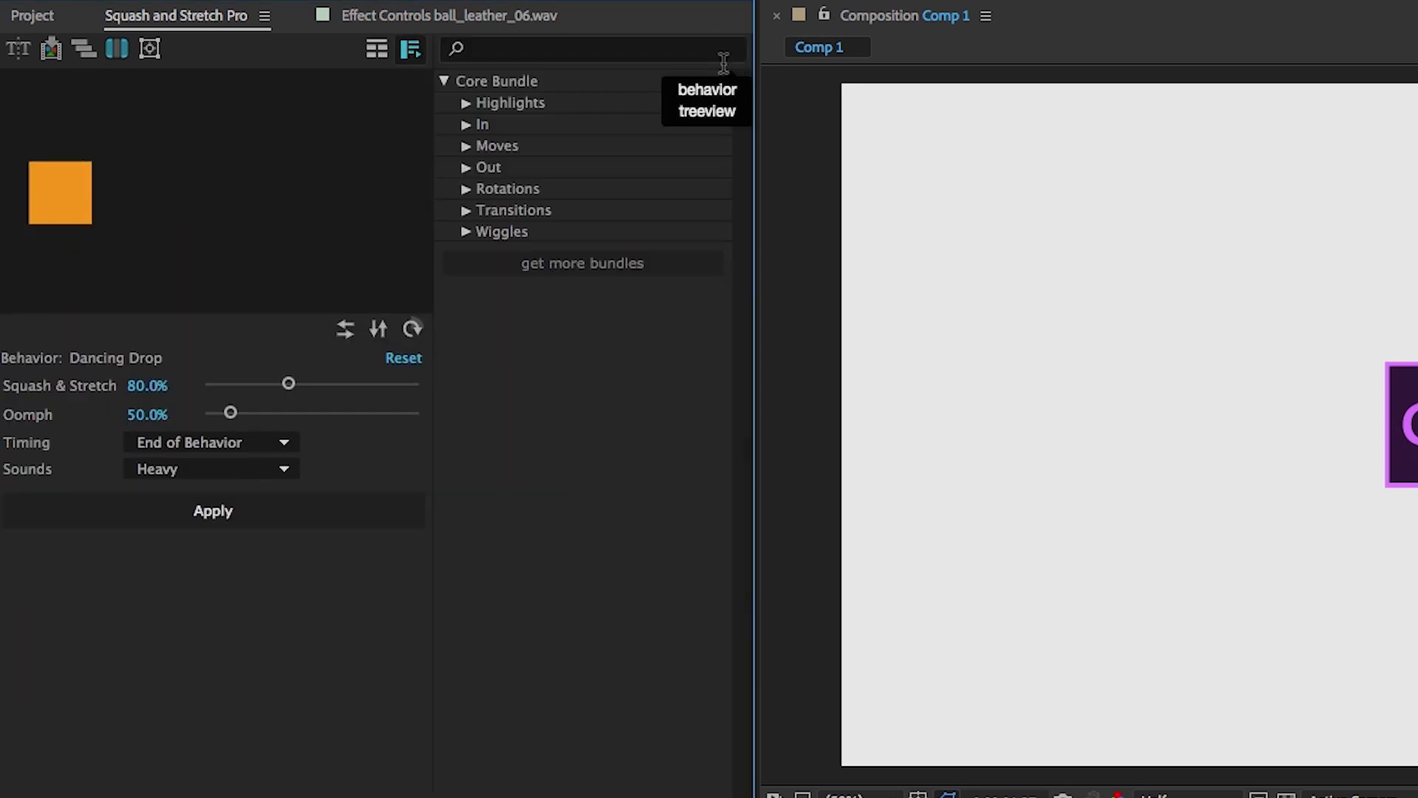
Step: Choose Out > Slide Out at 84% Squash & Stretch, 73% Oomph, Rubber 2 sounds
{"action": "left_click", "coordinate": [465, 168]}
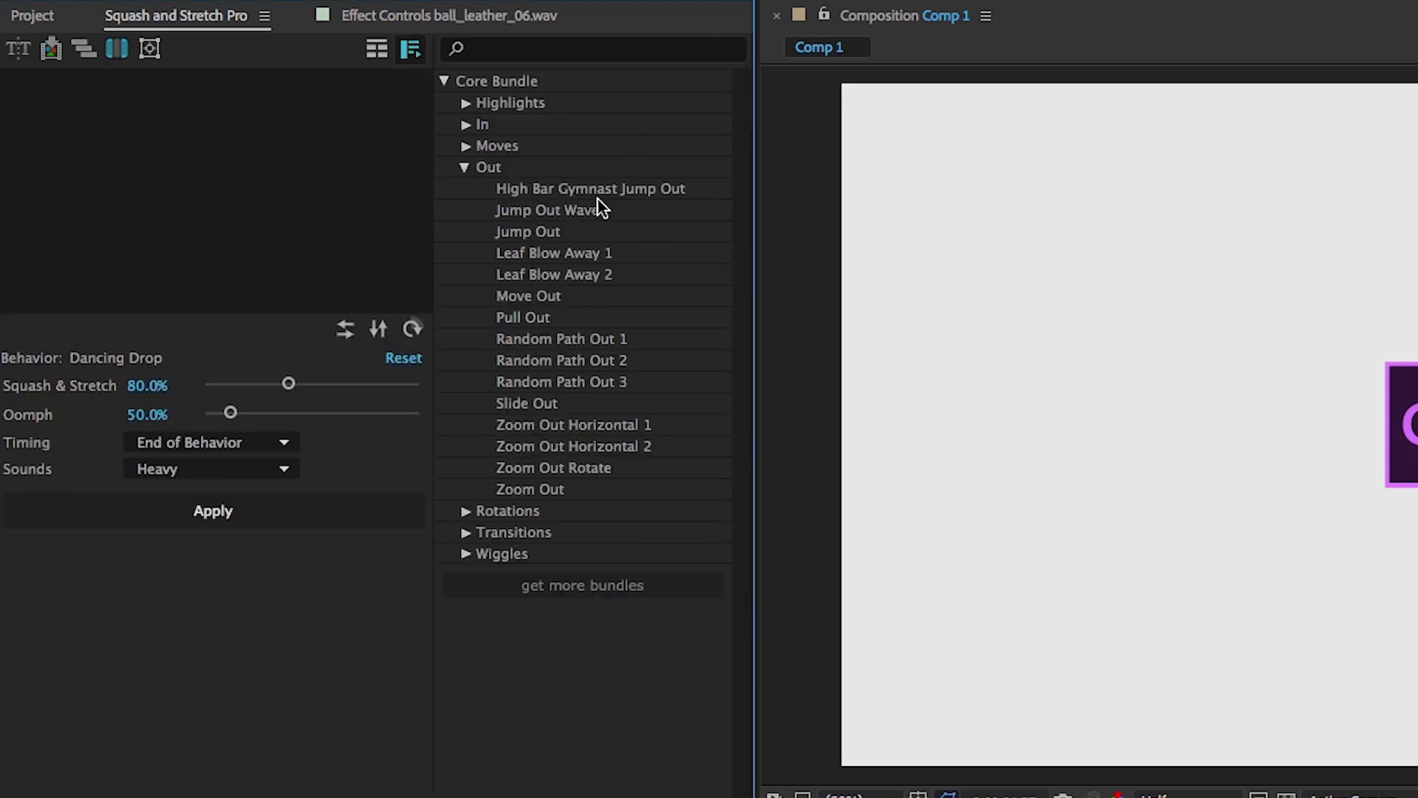
{"action": "left_click", "coordinate": [557, 403]}
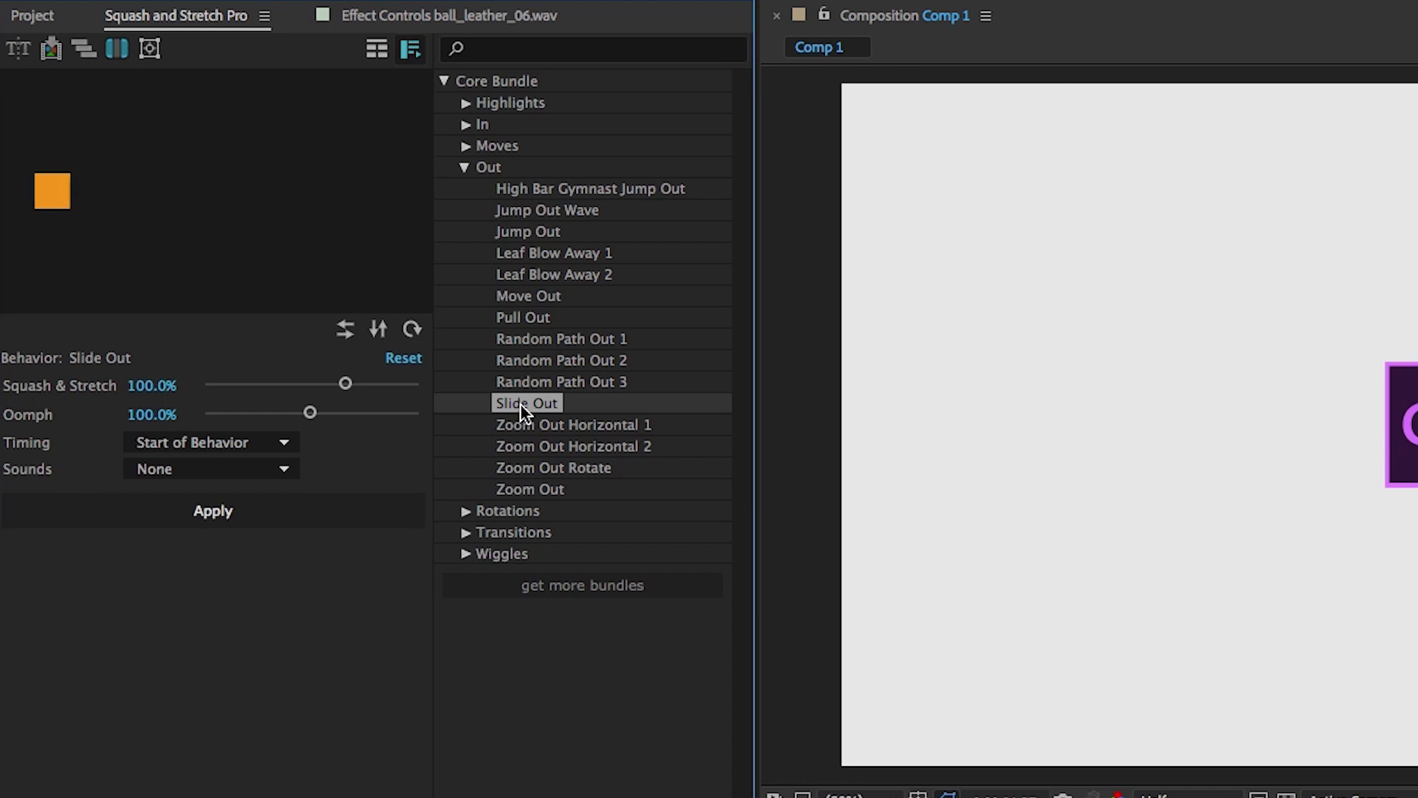
{"action": "left_click_drag", "start_coordinate": [343, 384], "coordinate": [282, 413]}
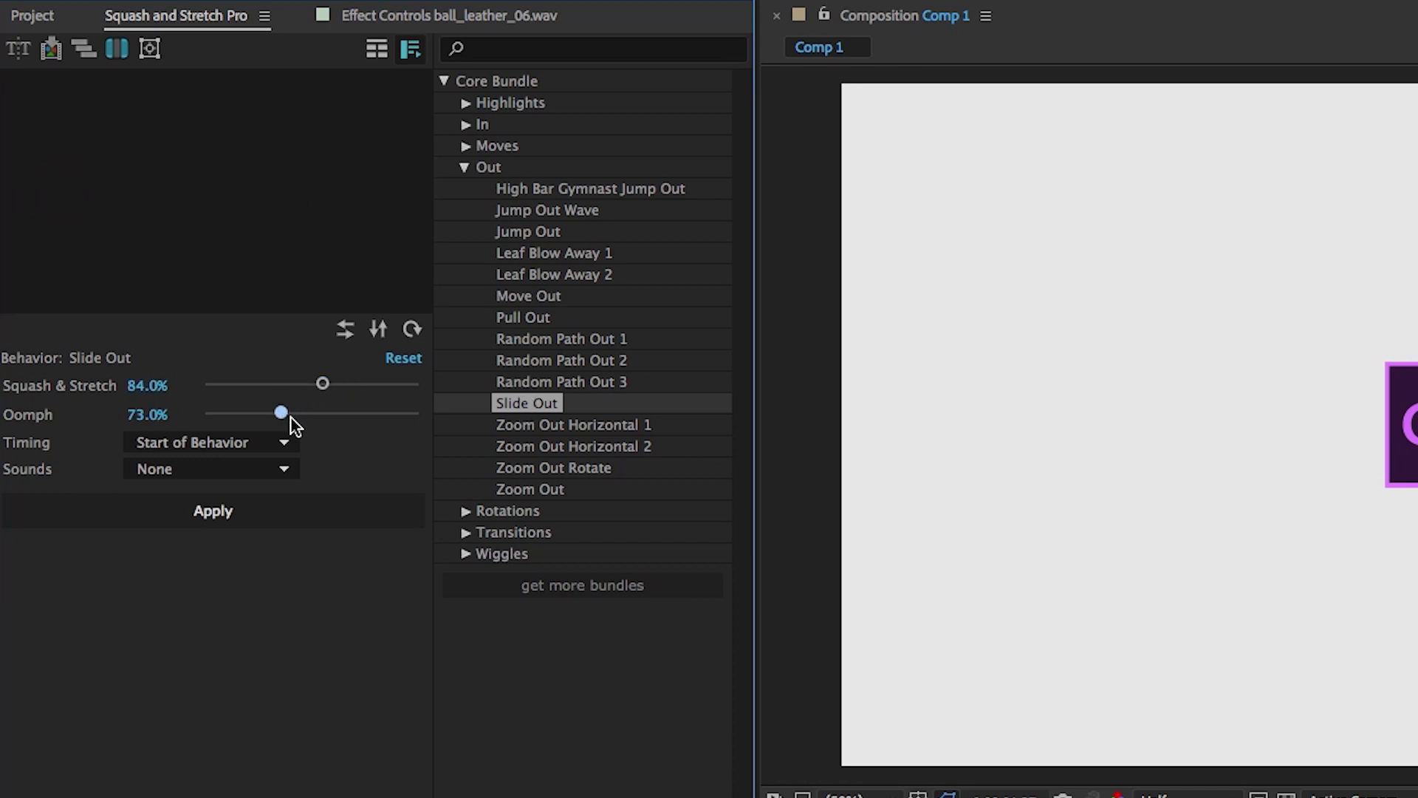
{"action": "left_click", "coordinate": [211, 469]}
{"action": "left_click", "coordinate": [185, 541]}
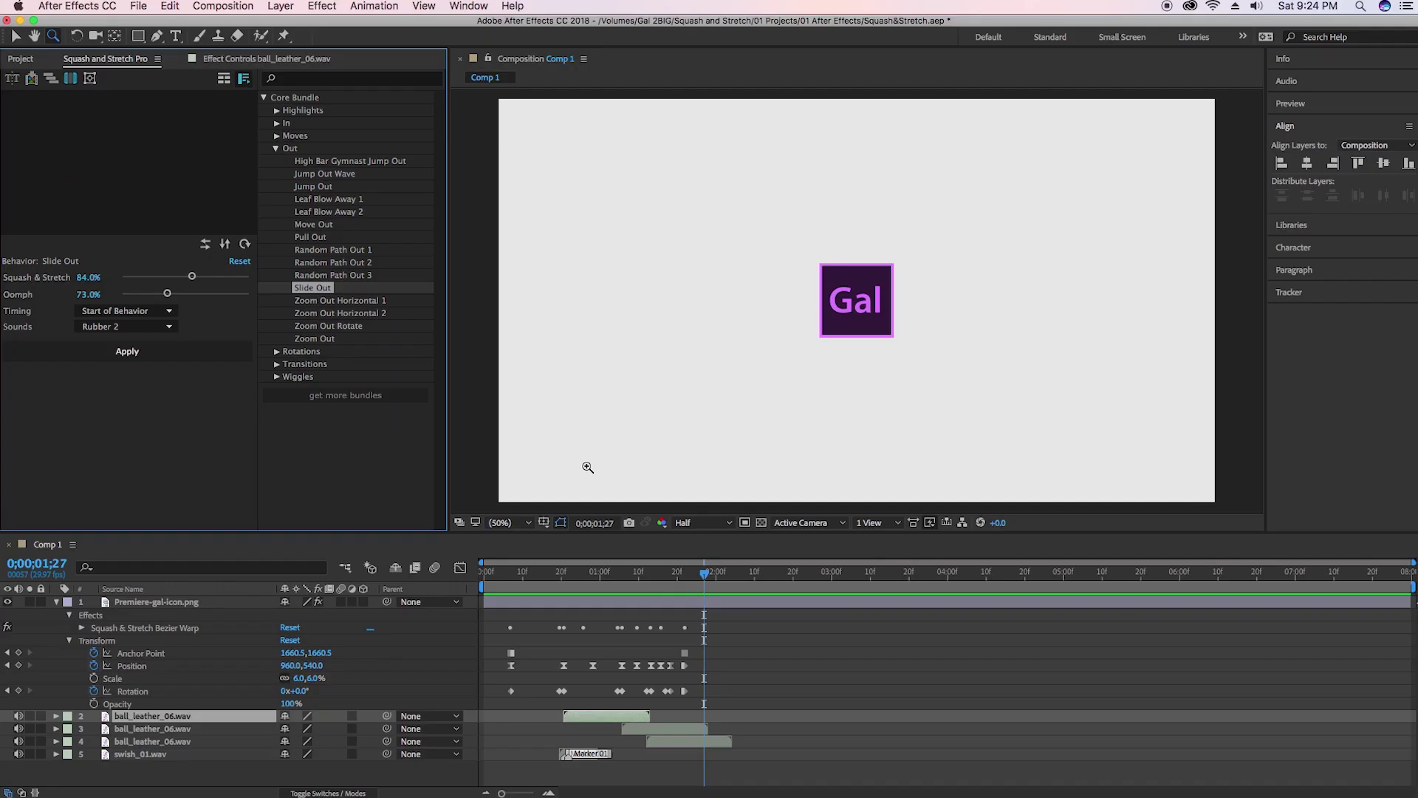
Step: Move the playhead to 3;10, apply Slide Out to the Gal logo layer, and play
{"action": "key", "text": "space"}
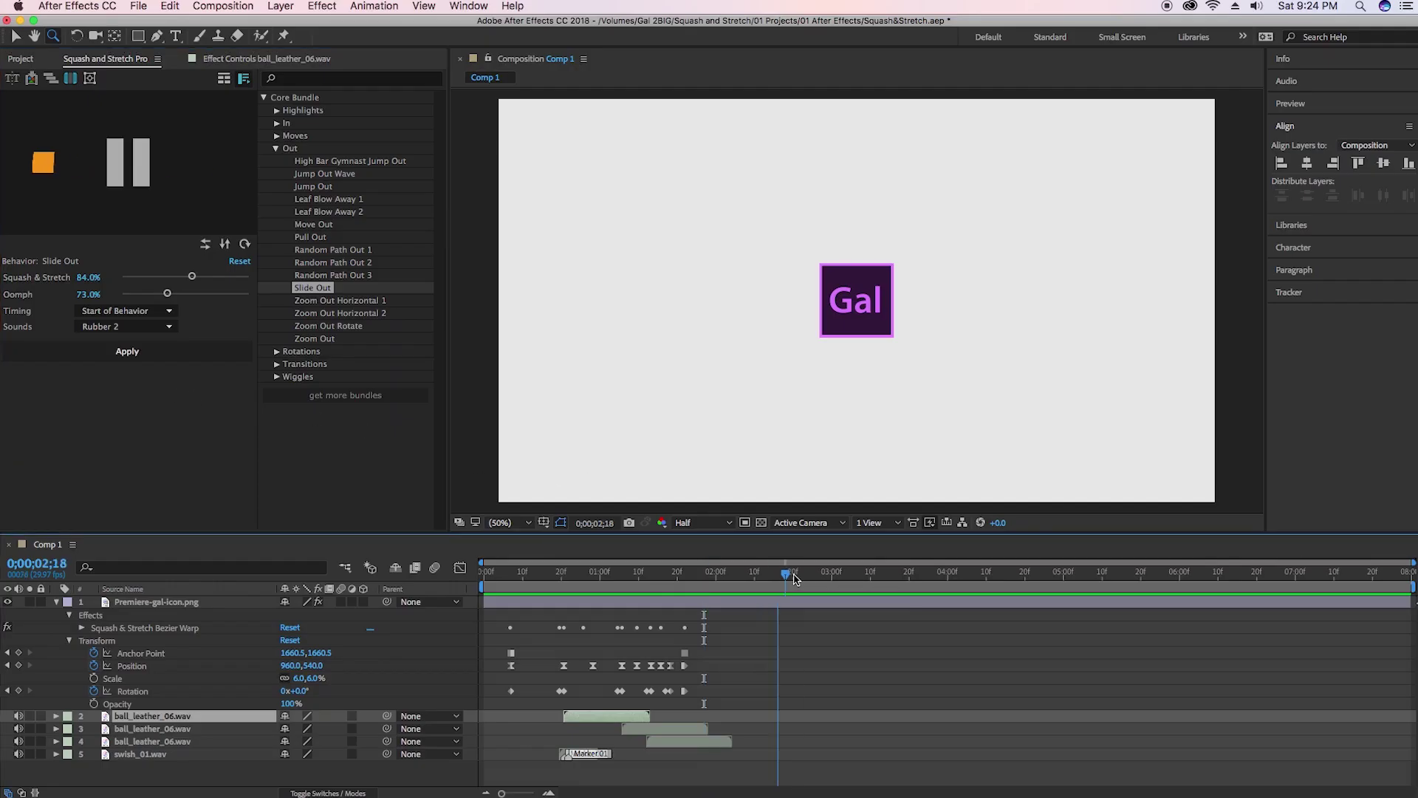
{"action": "left_click_drag", "start_coordinate": [828, 574], "coordinate": [873, 578]}
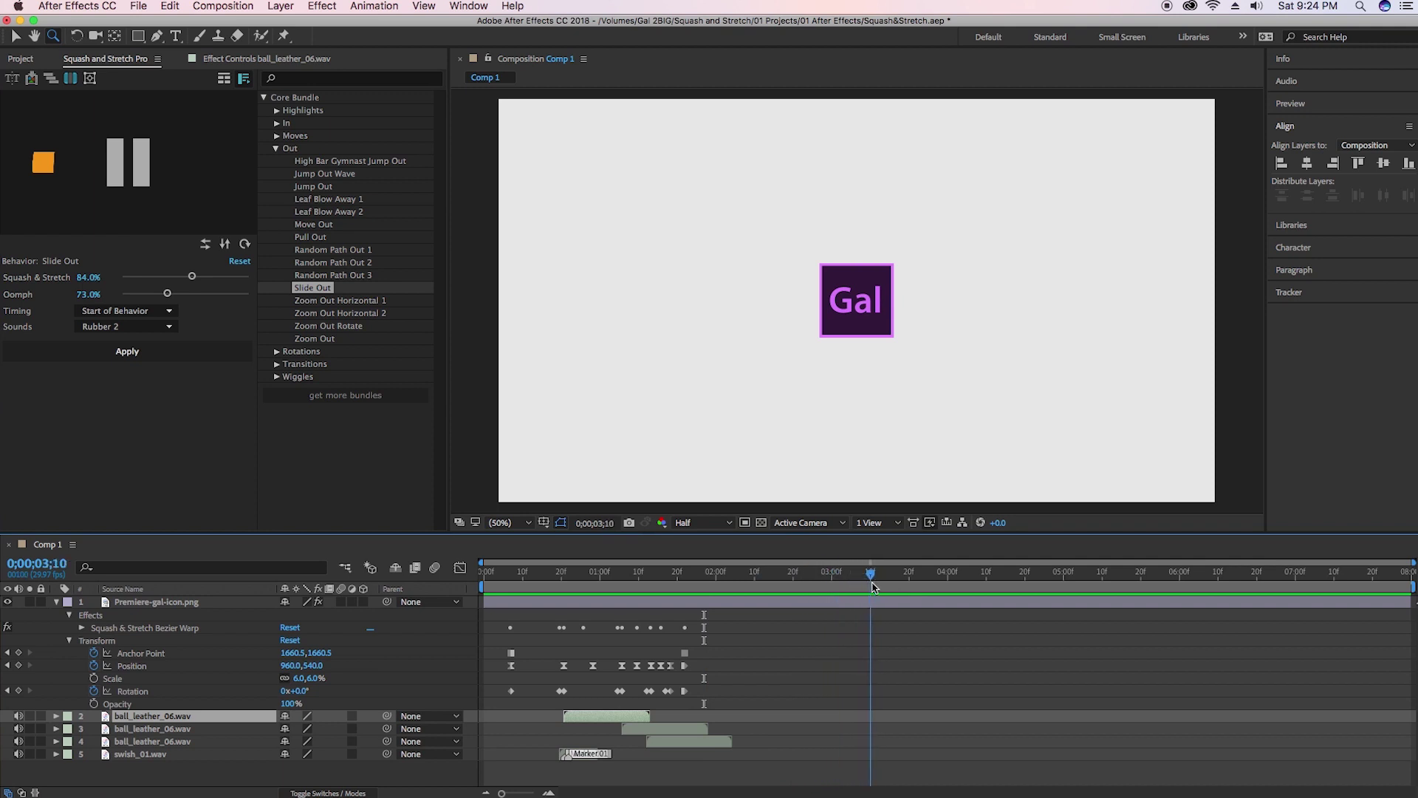
{"action": "left_click", "coordinate": [875, 606]}
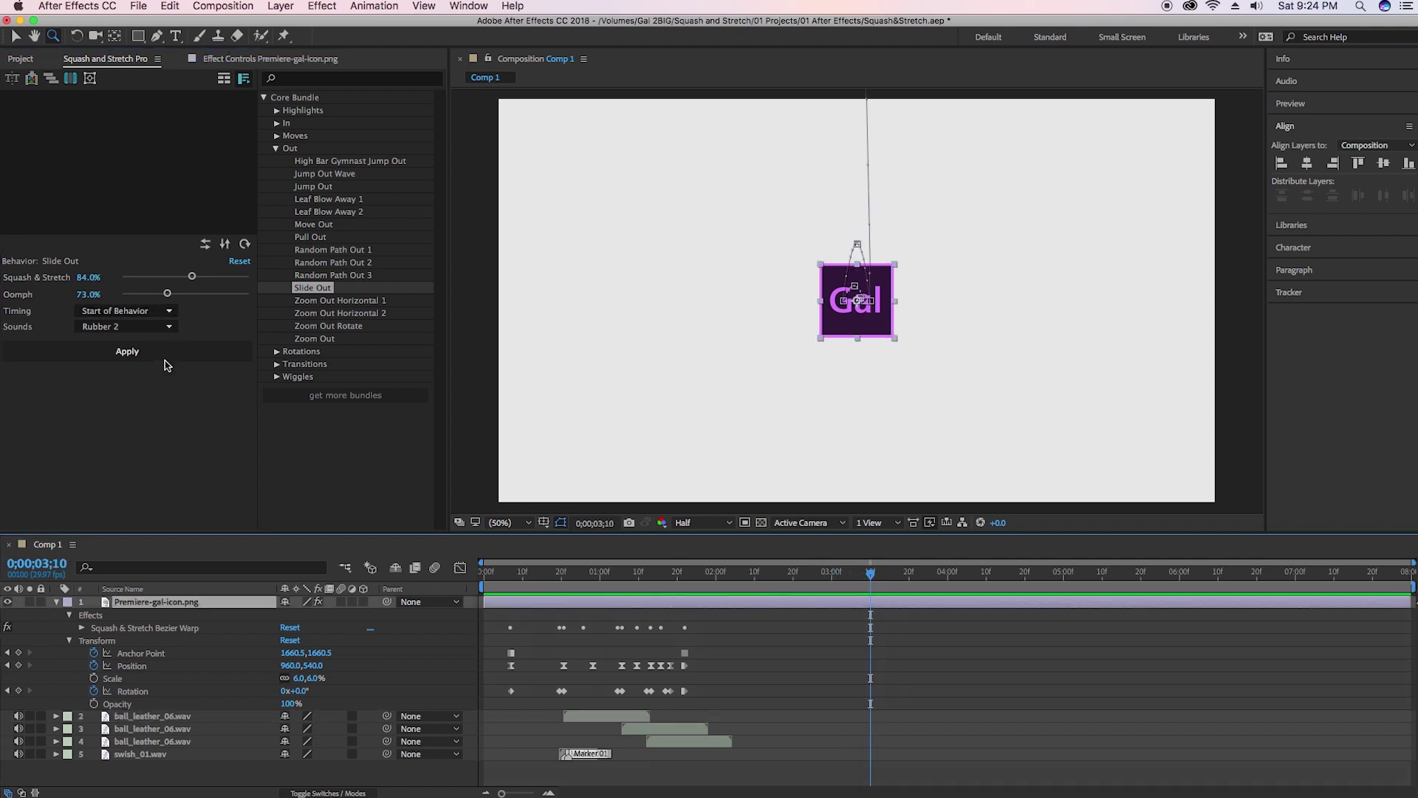
{"action": "left_click", "coordinate": [128, 352]}
{"action": "left_click", "coordinate": [577, 573]}
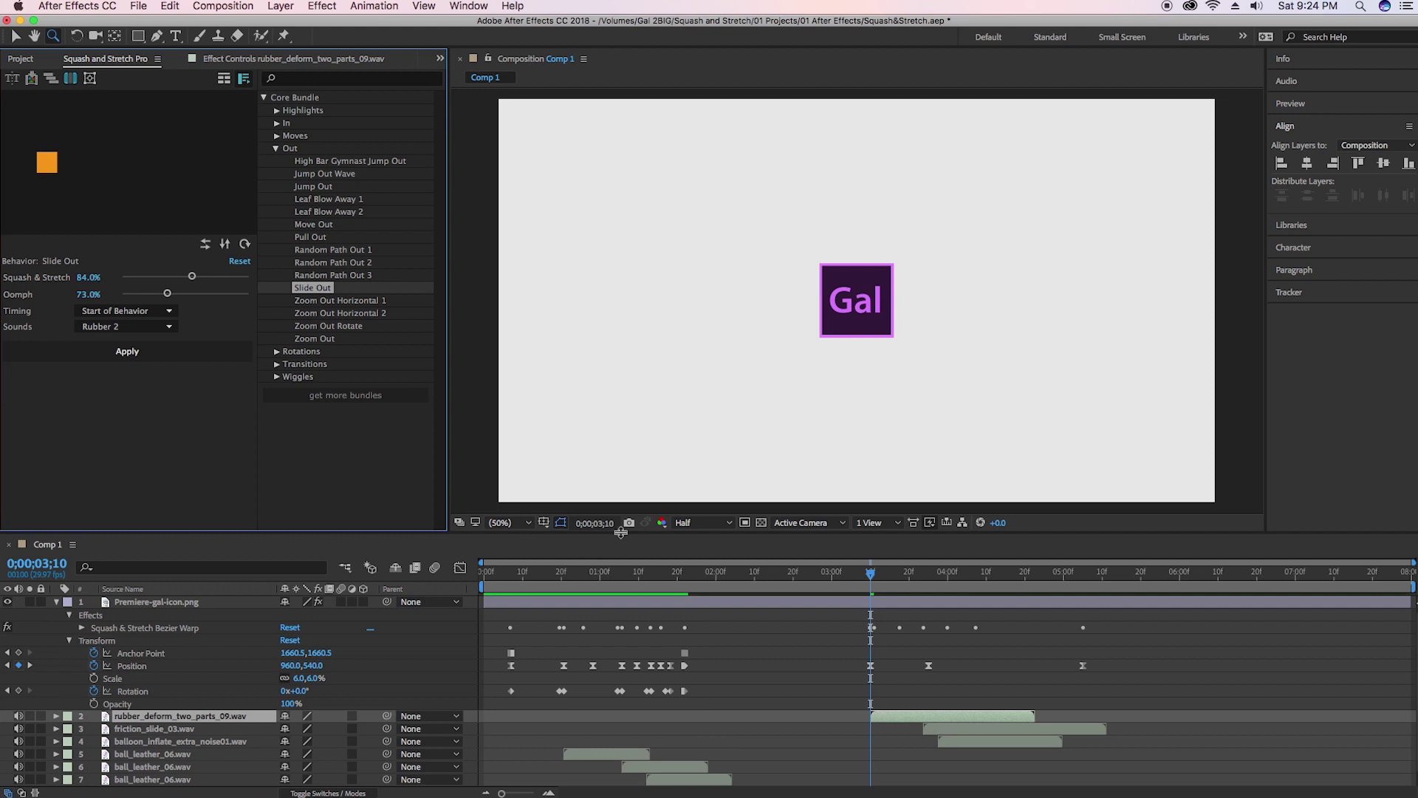
{"action": "key", "text": "space"}
Step: Preview the bounce-in and slide-out animation from the start
{"action": "key", "text": "Home"}
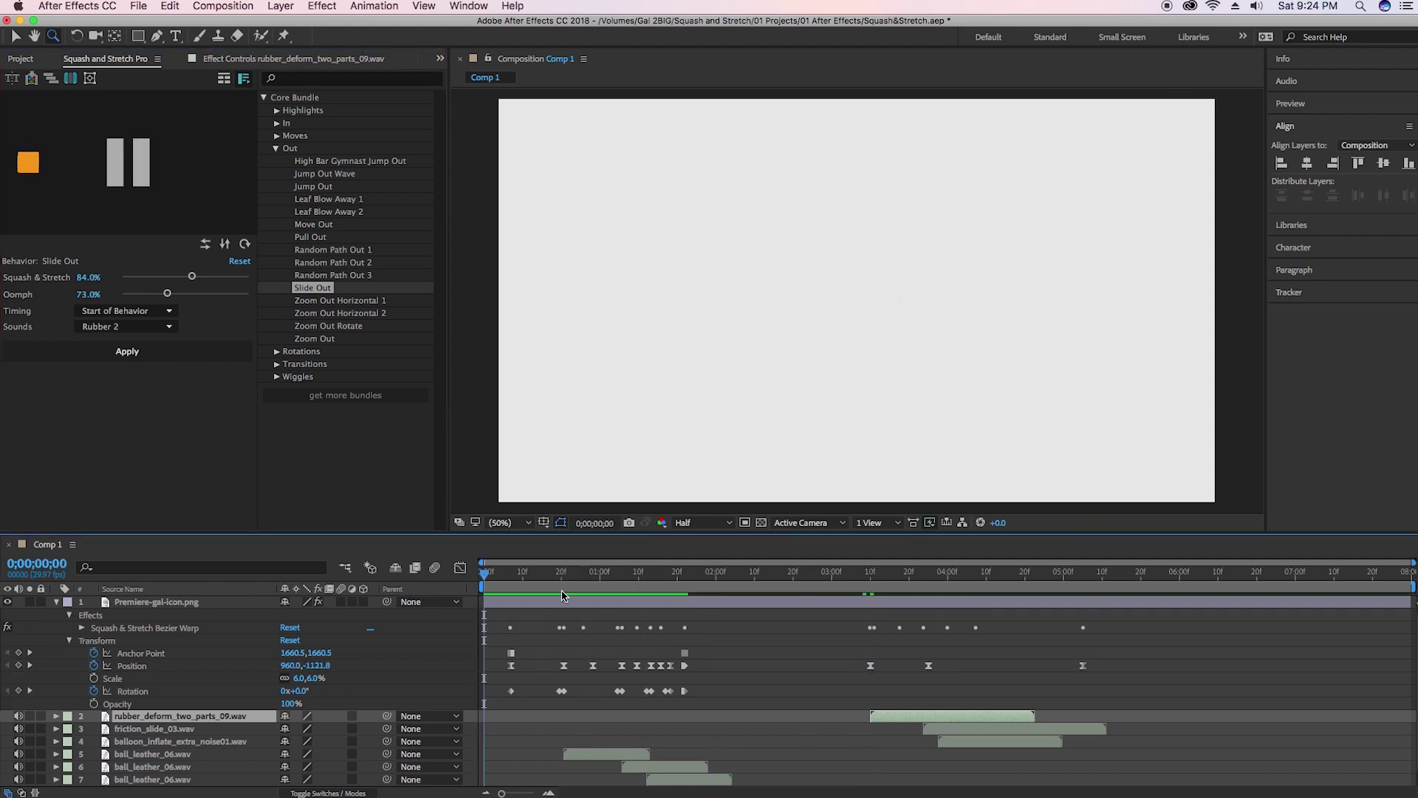
{"action": "key", "text": "space"}
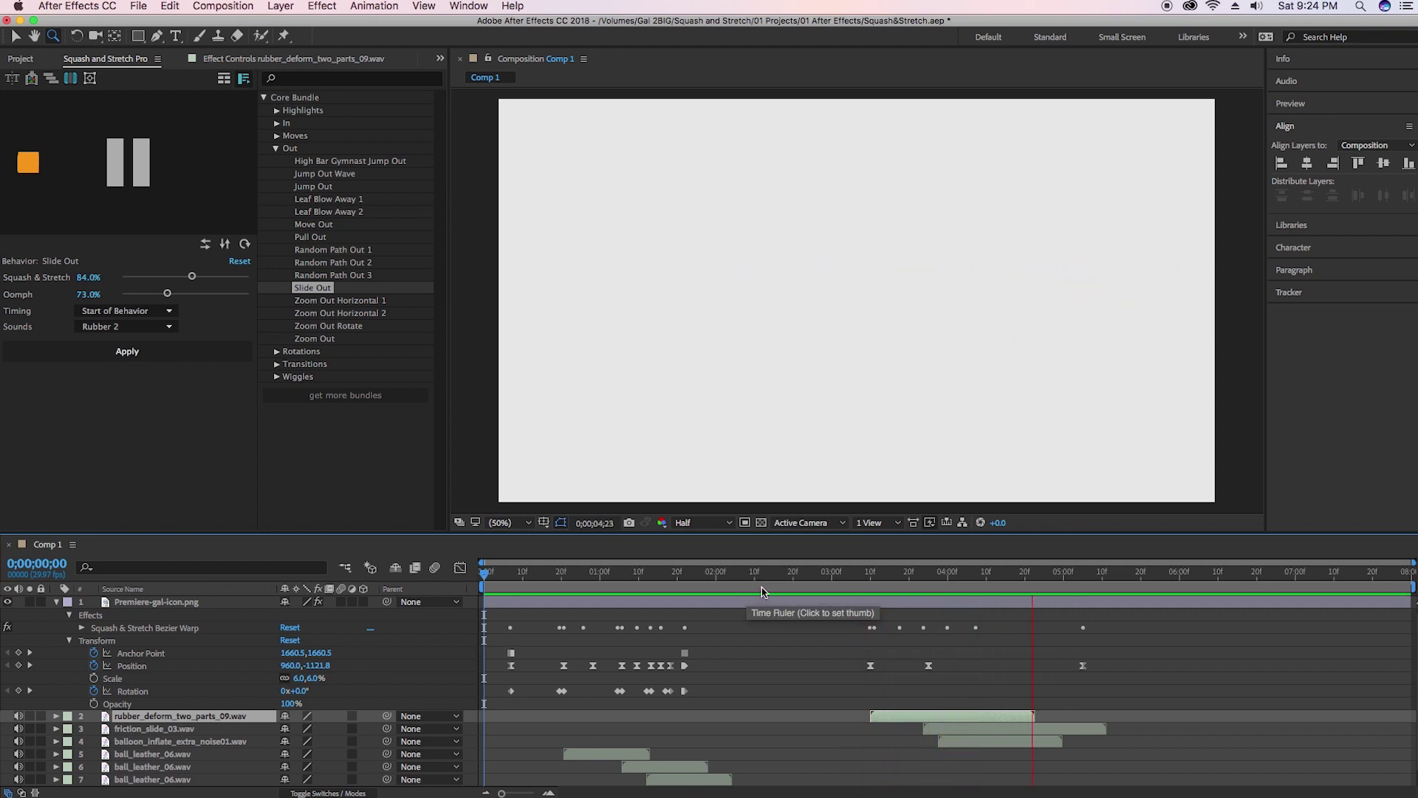
{"action": "key", "text": "space"}
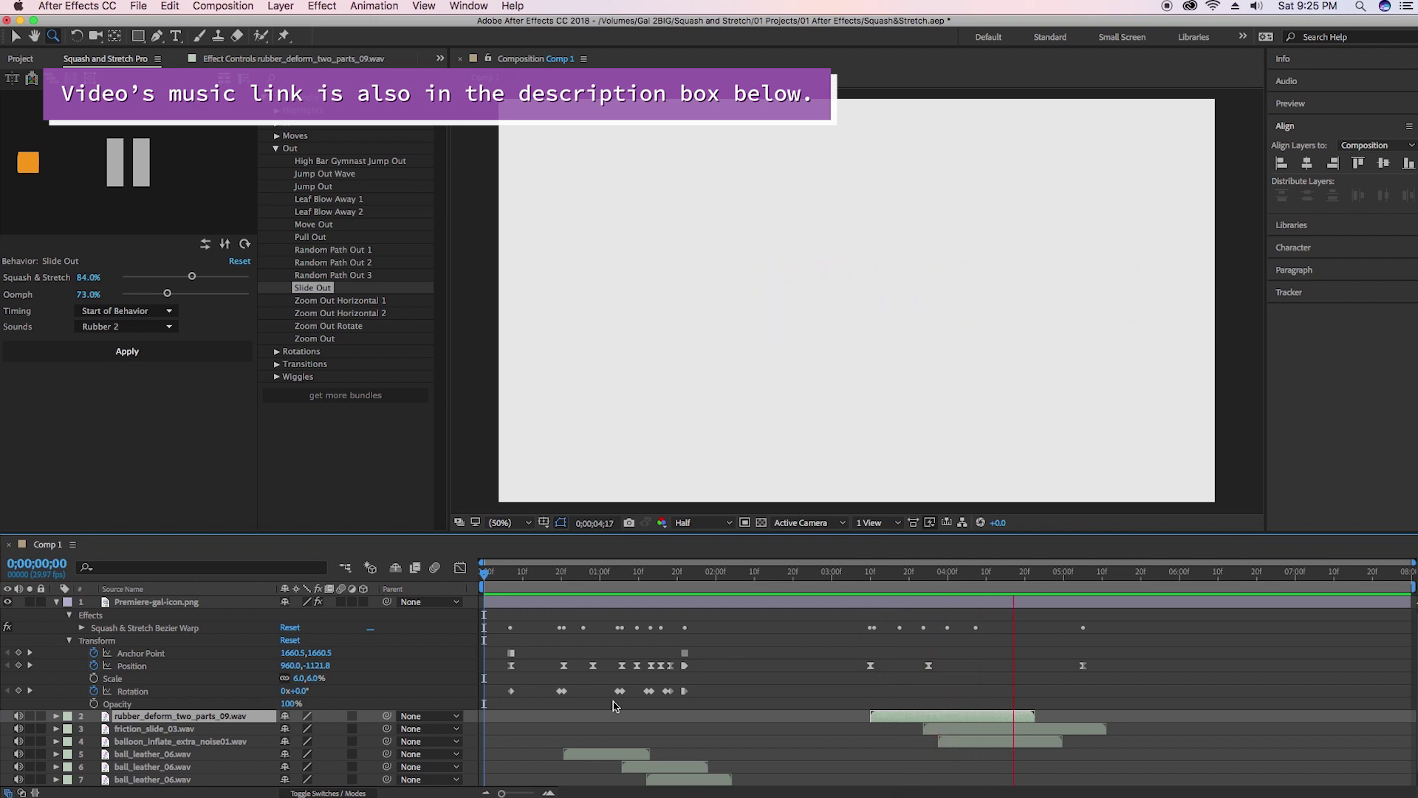
{"action": "key", "text": "space"}
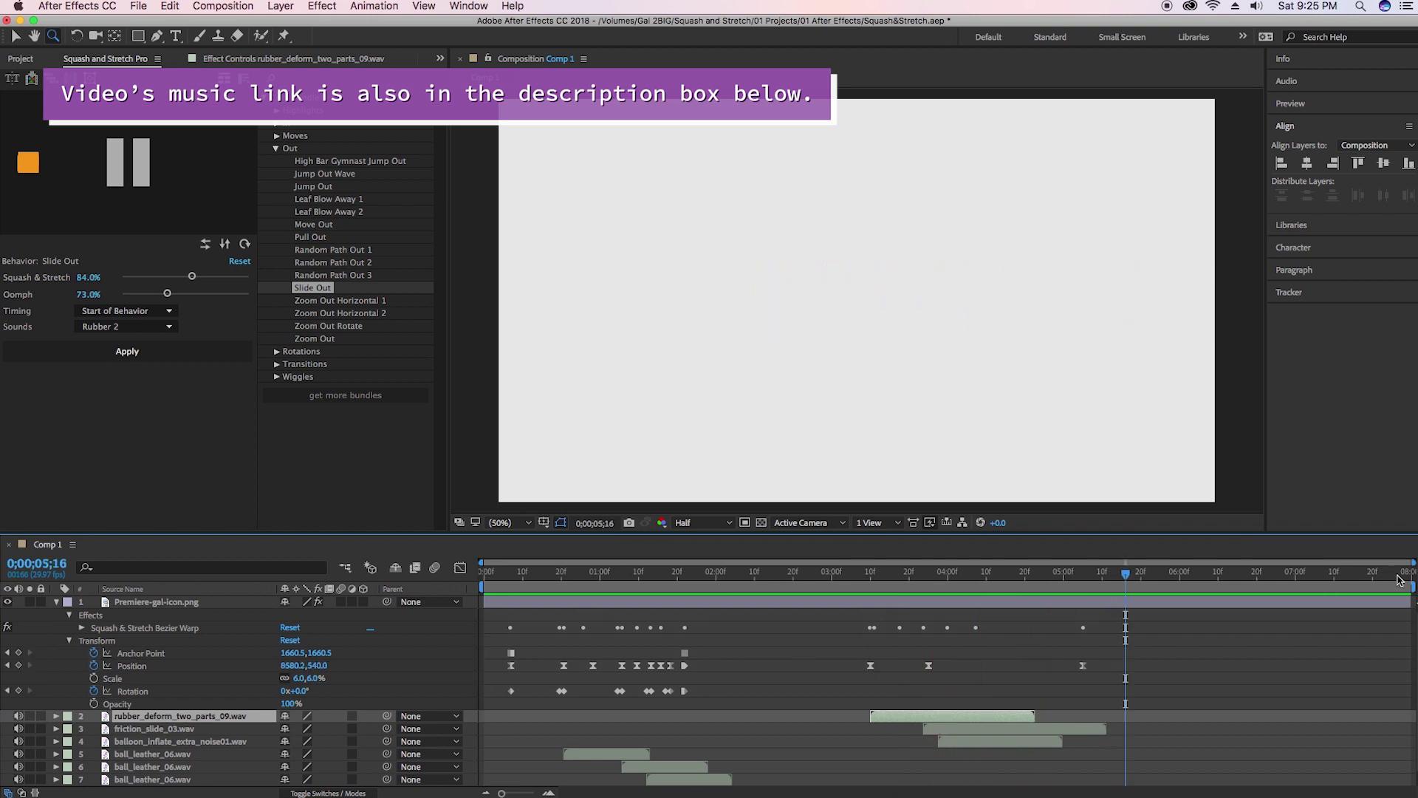
Step: End the work area at about 5;14 and preview the trimmed animation
{"action": "left_click_drag", "start_coordinate": [1409, 586], "coordinate": [1120, 590]}
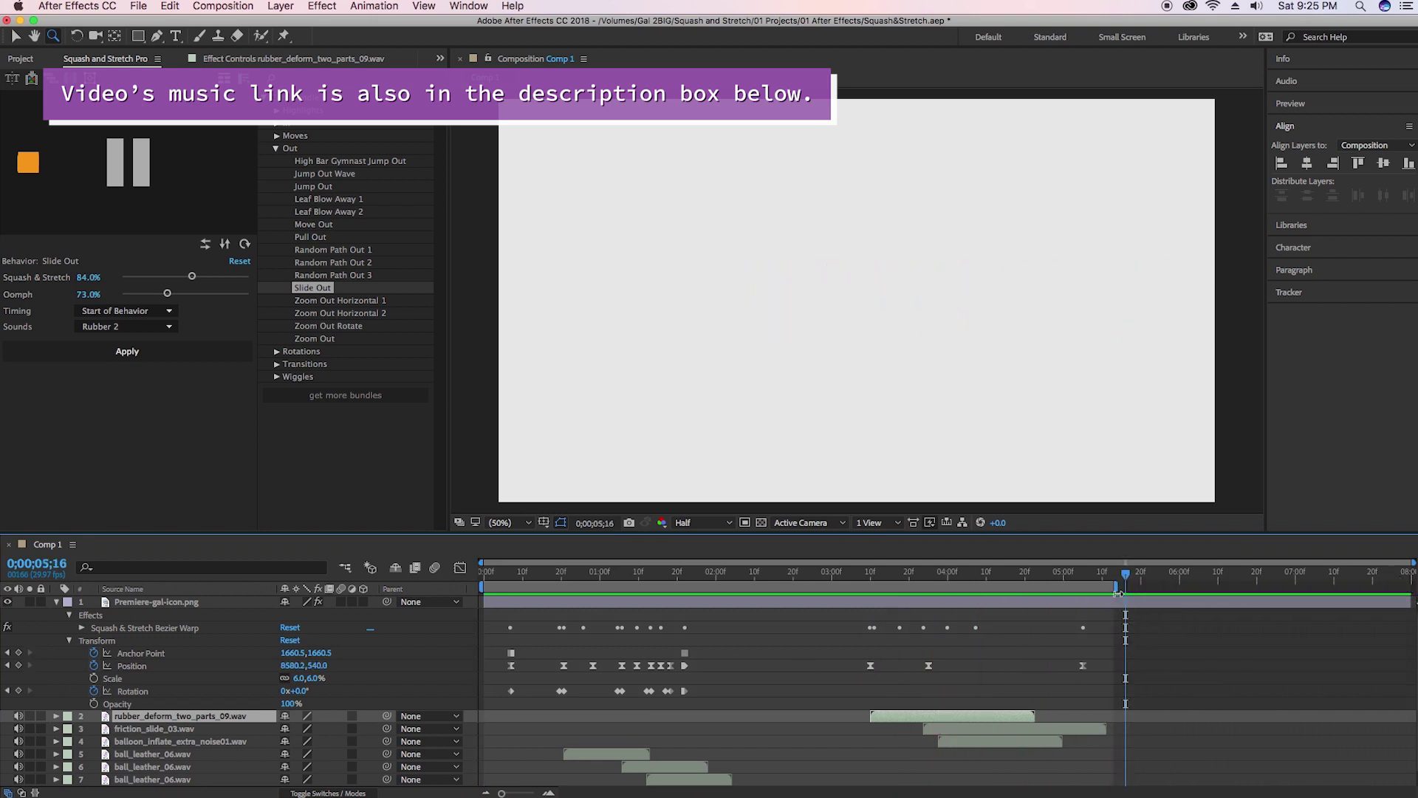
{"action": "key", "text": "Home"}
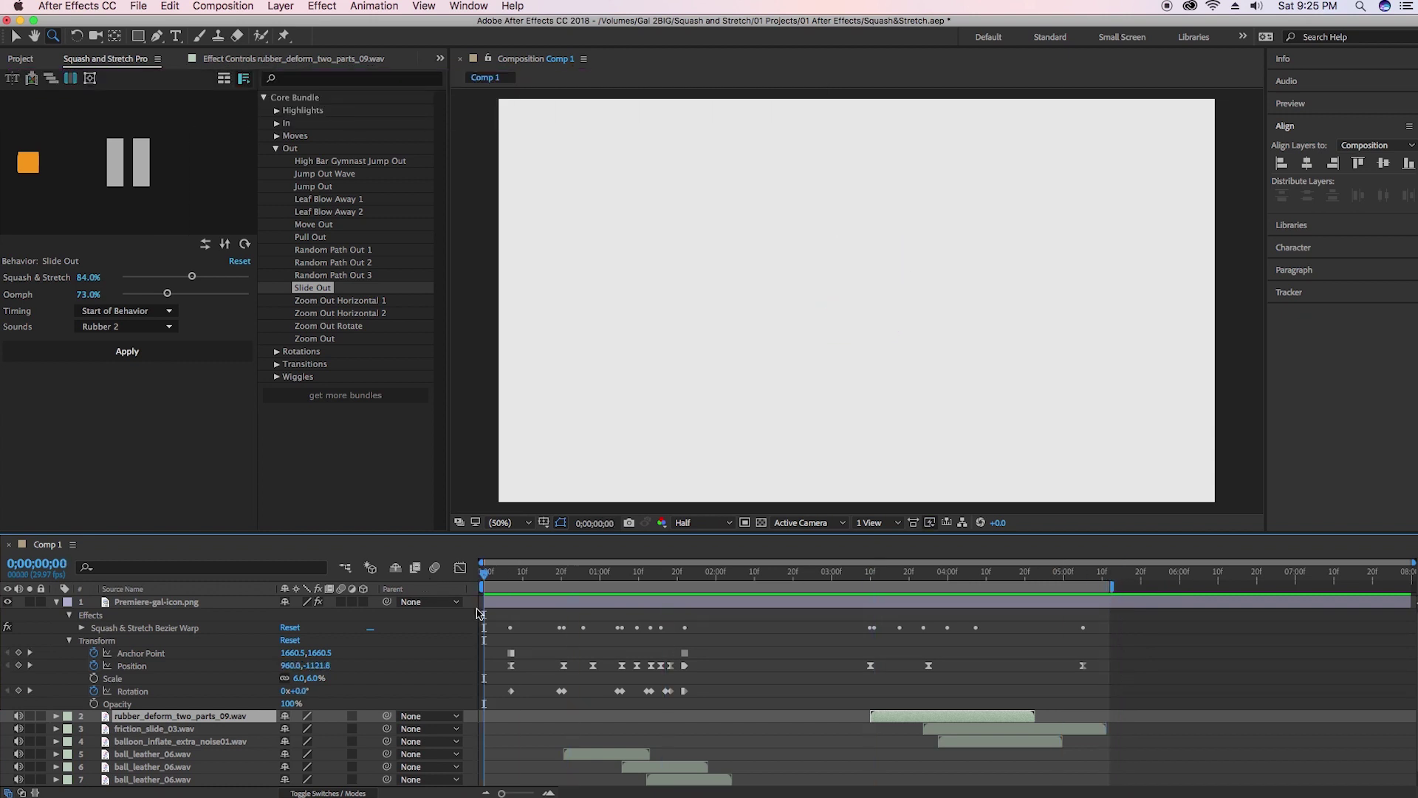
{"action": "key", "text": "space"}
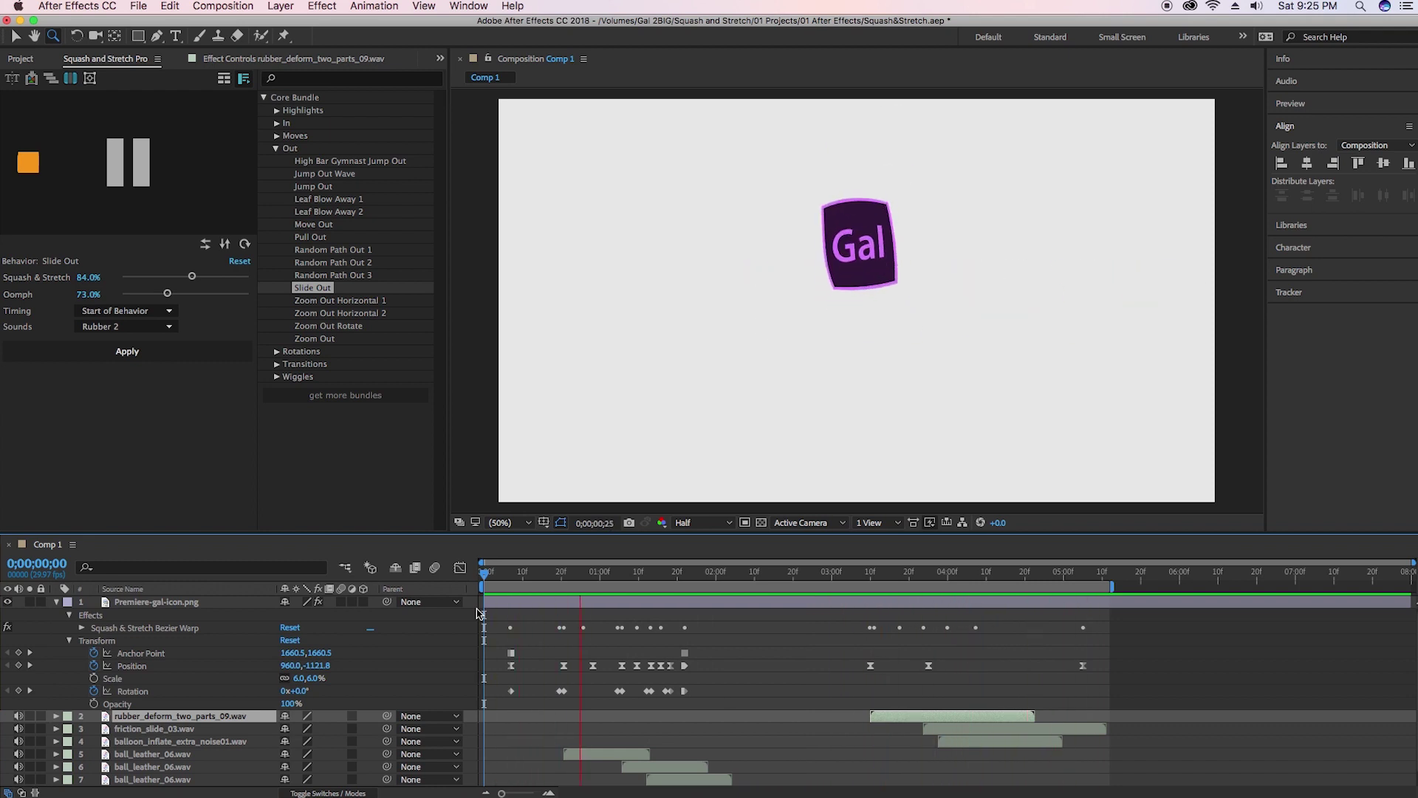
{"action": "key", "text": "space"}
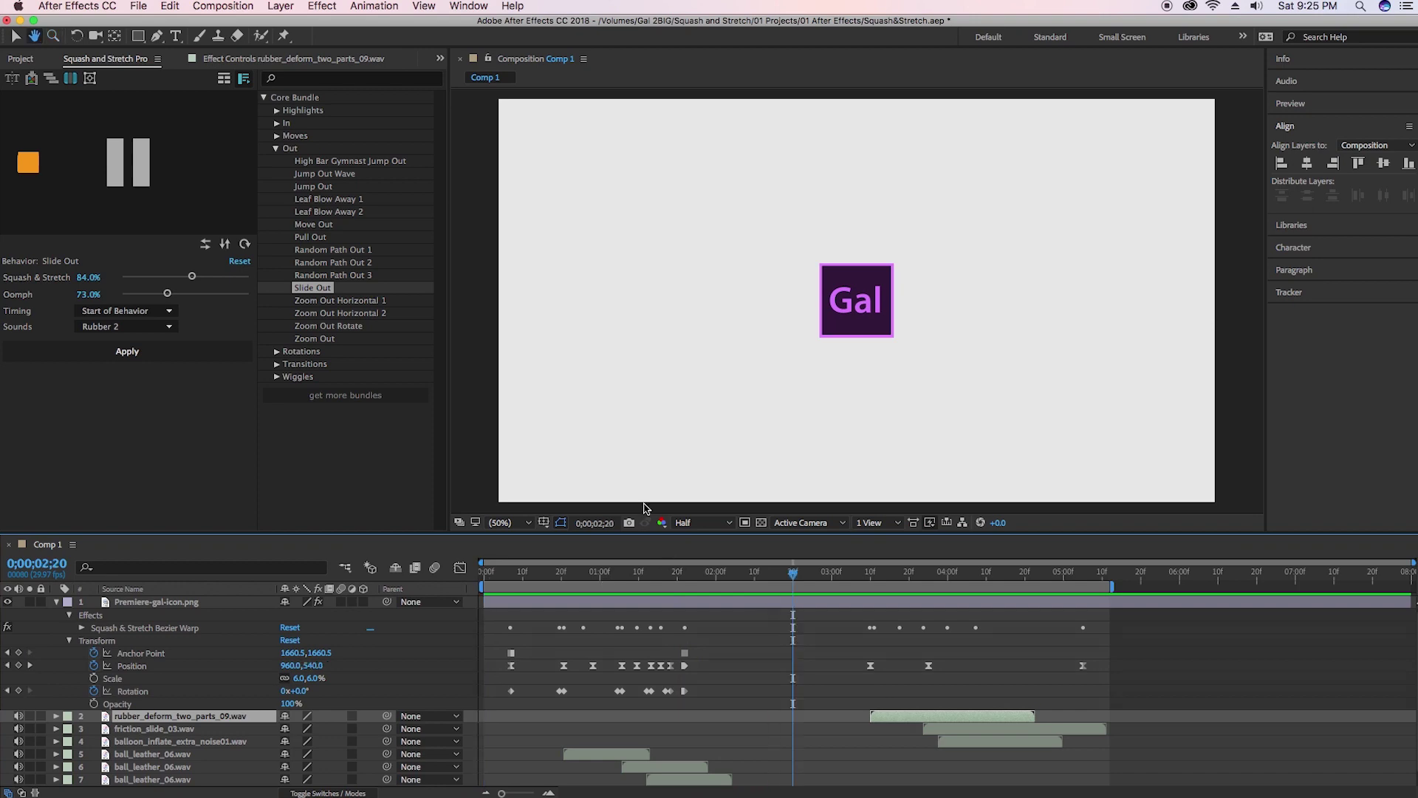